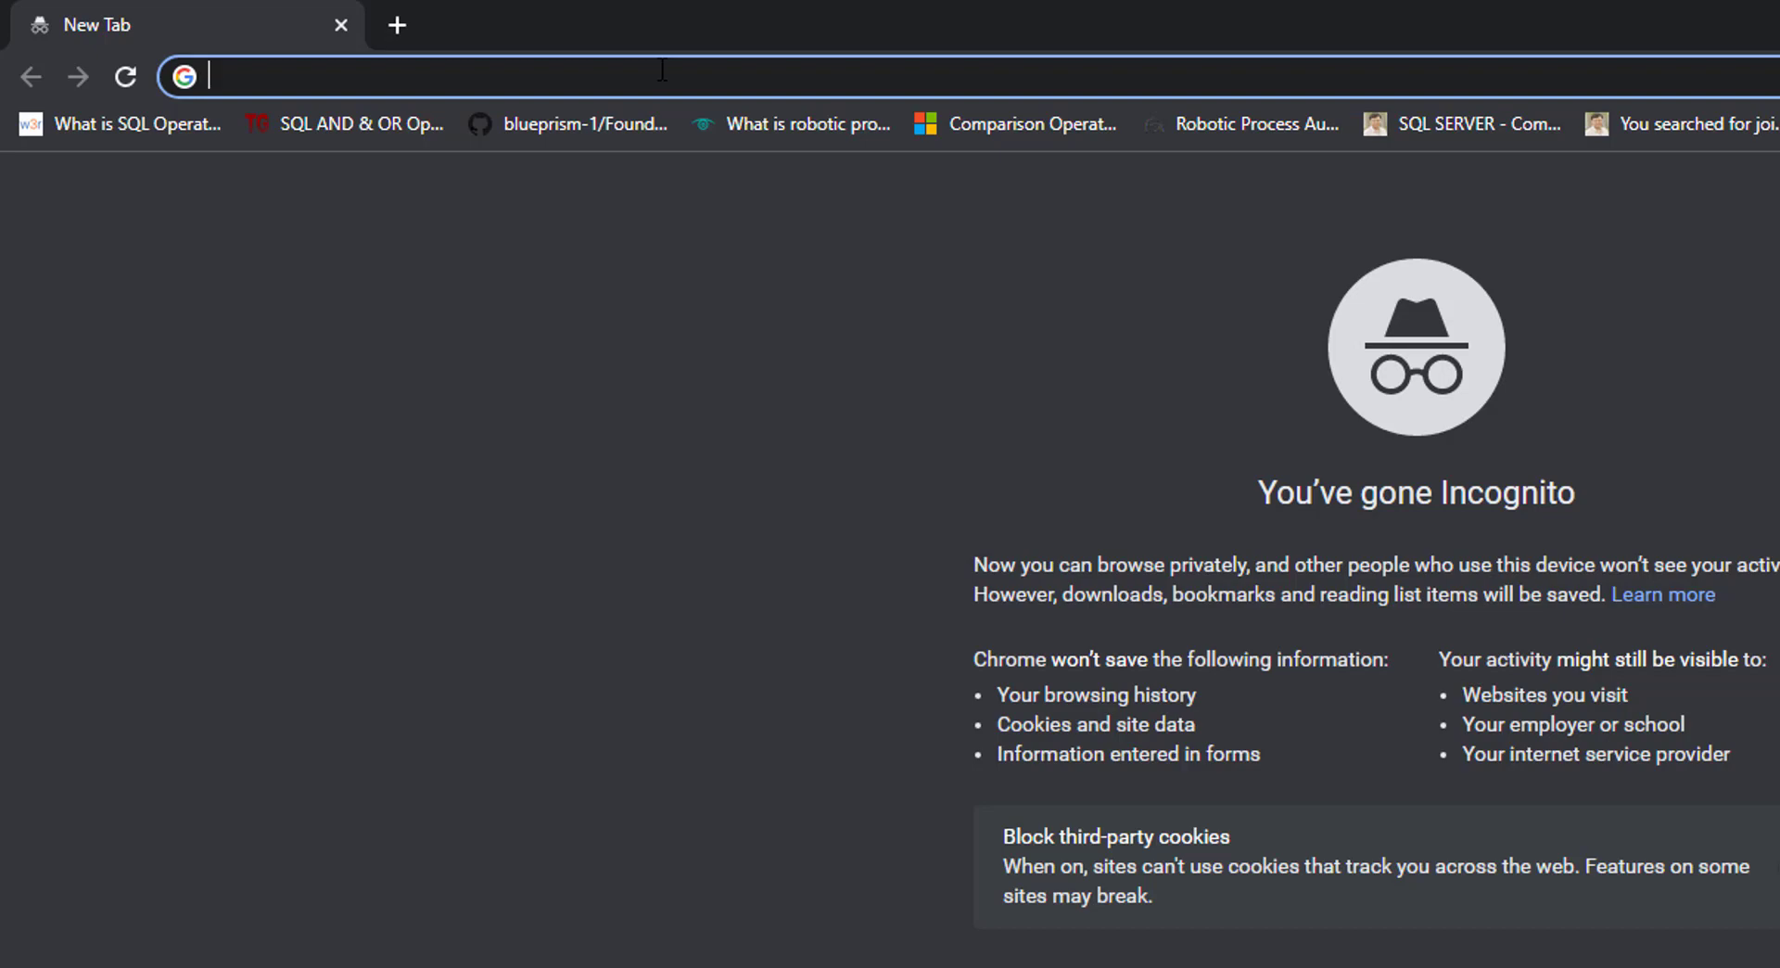
text(flow.mic)
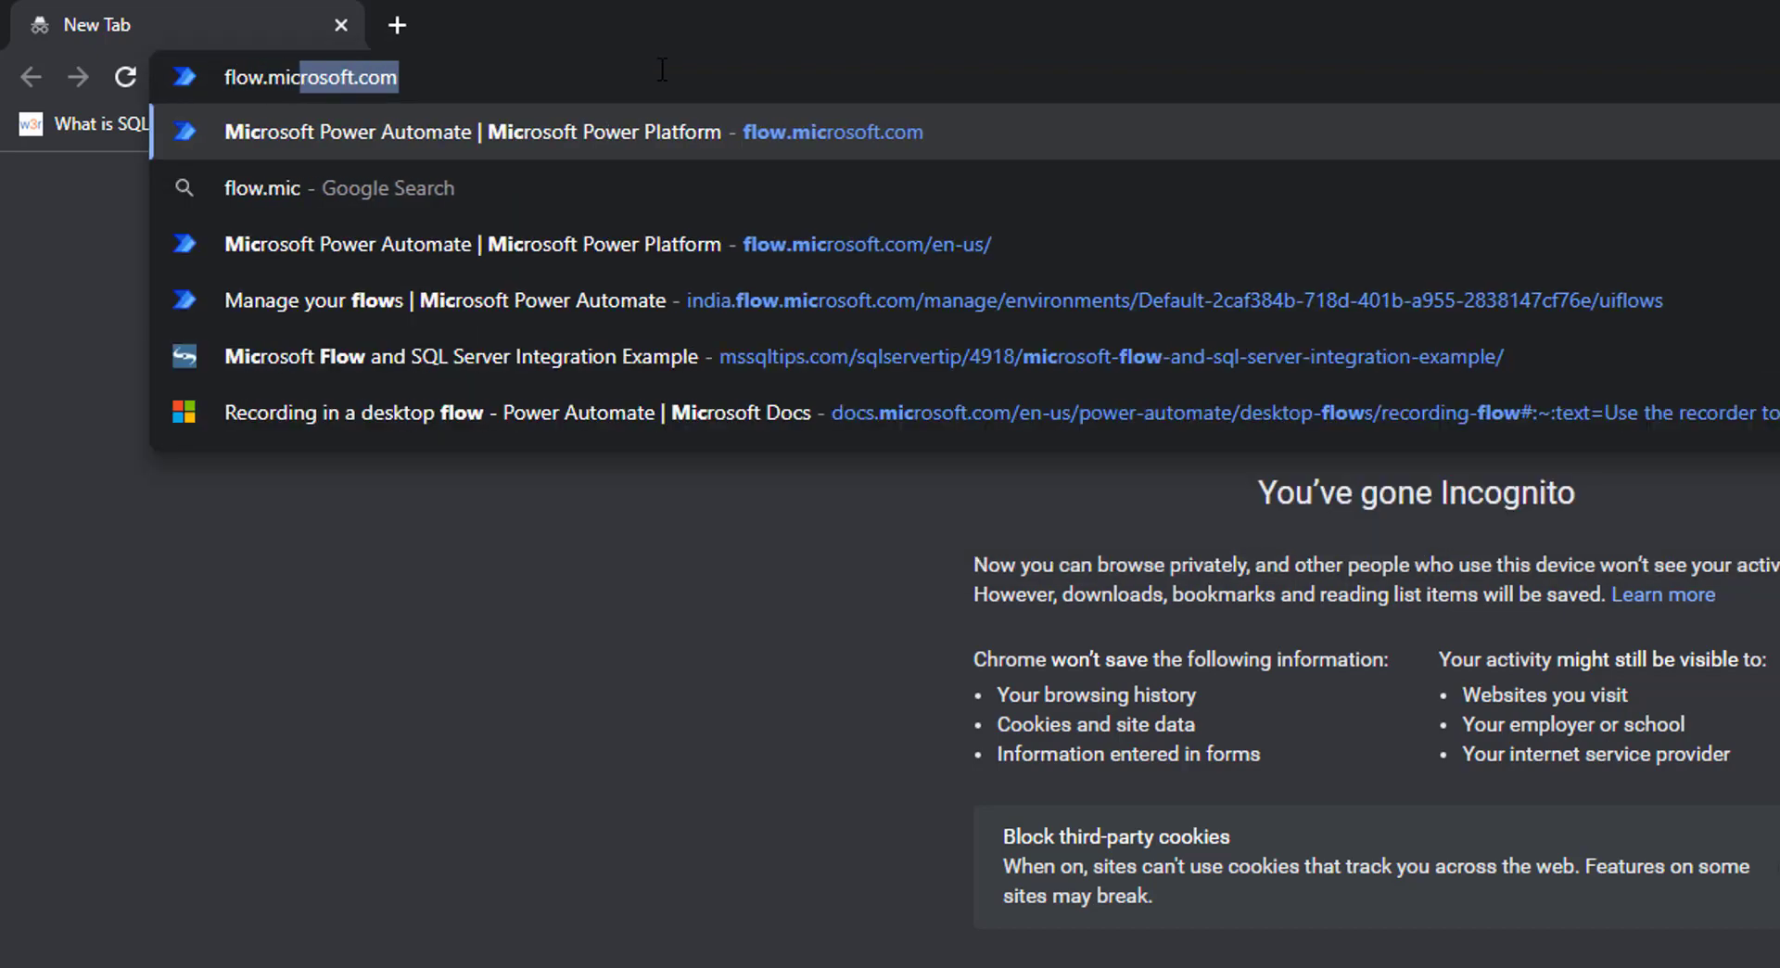
text(rosoft.com)
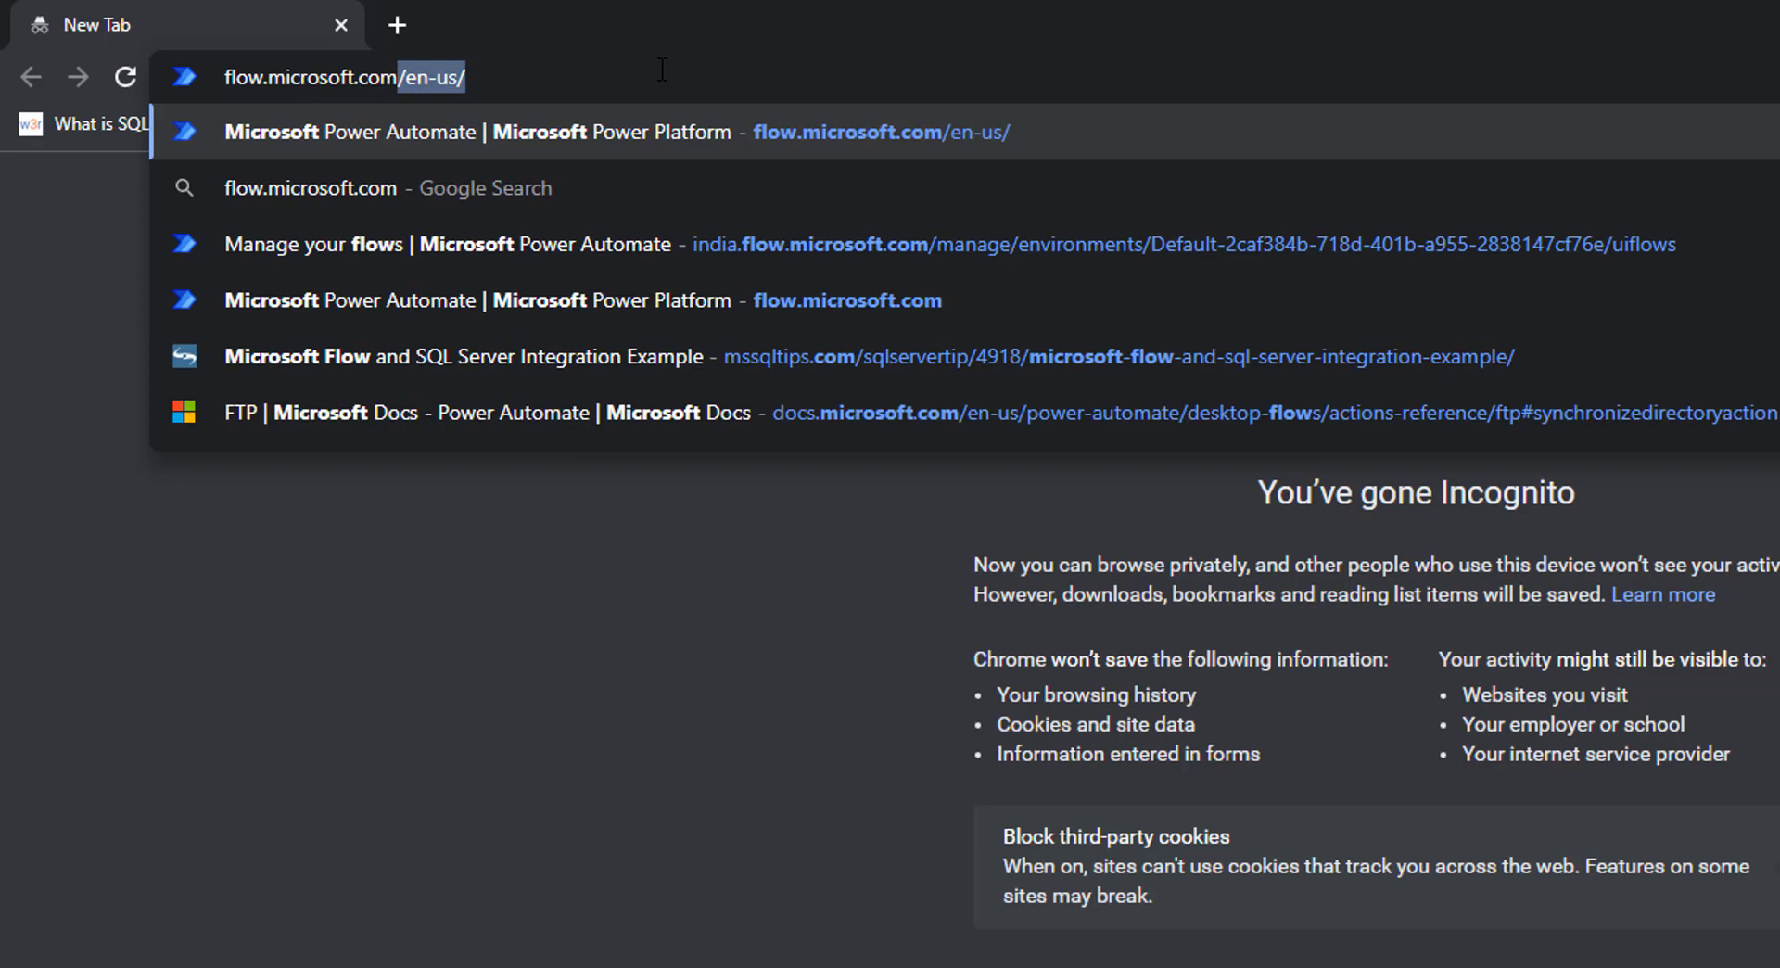
- Go to flow.microsoft.com, which redirects to the Microsoft sign-in page
key(Return)
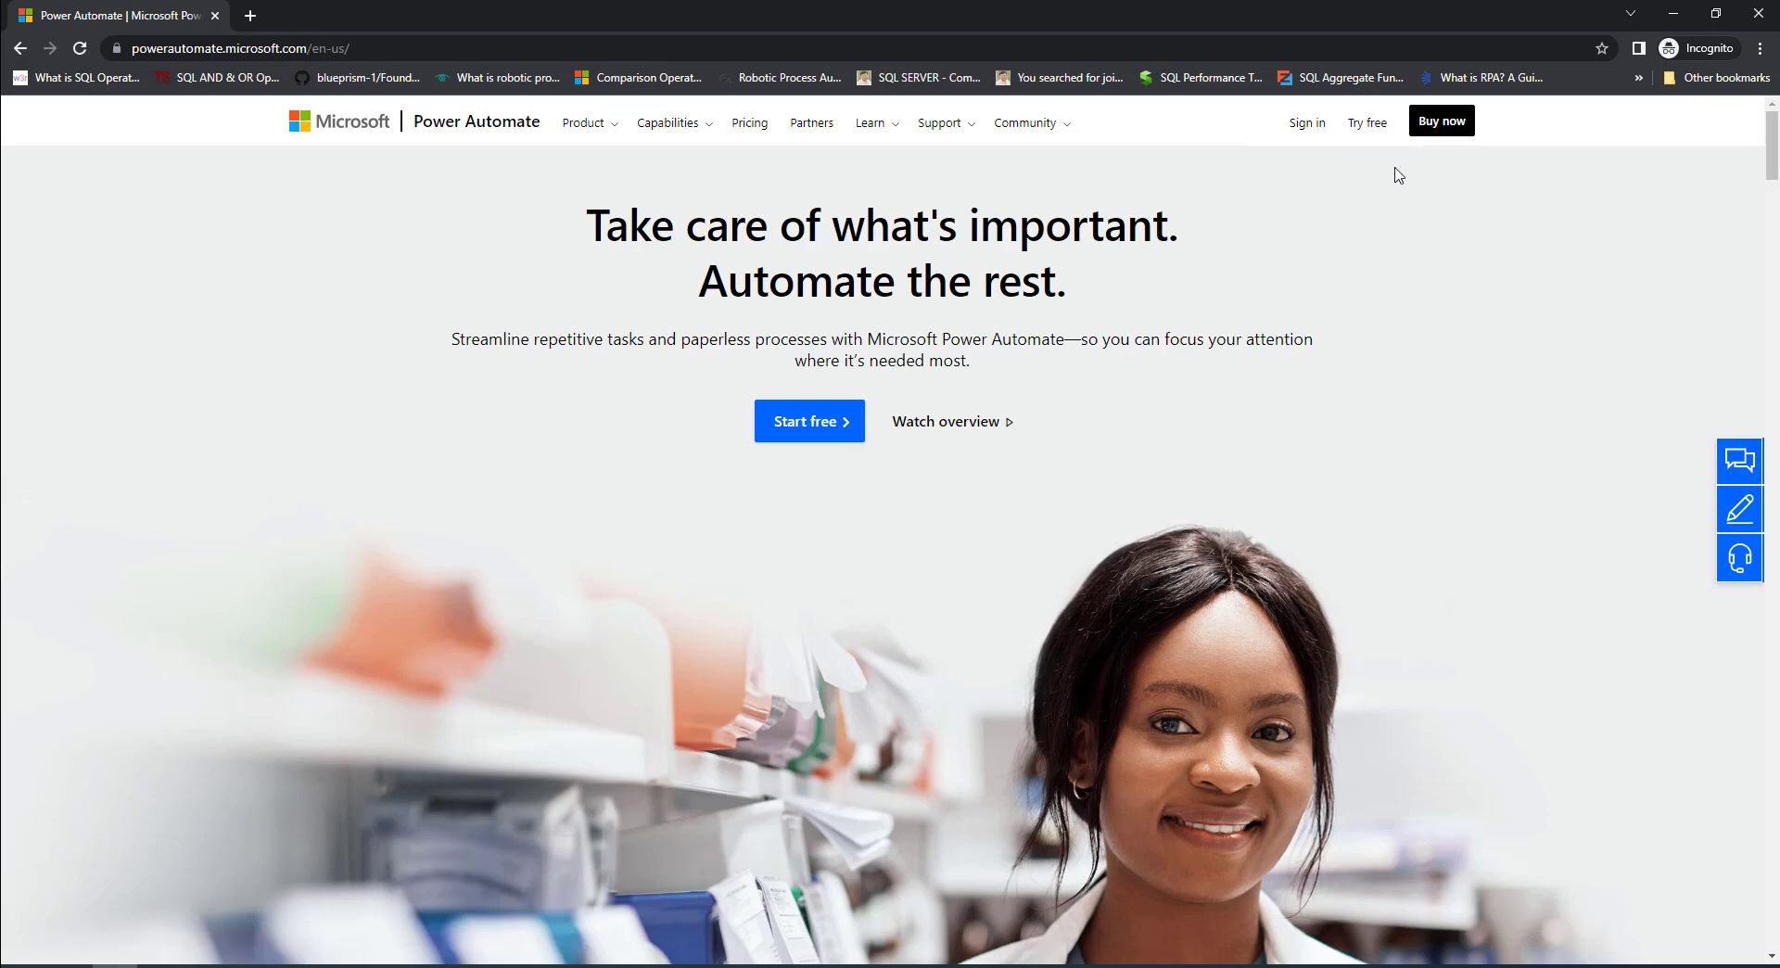
- Sign in, choose 'Create one!', submit the new account's email and paste its password
click(1295, 130)
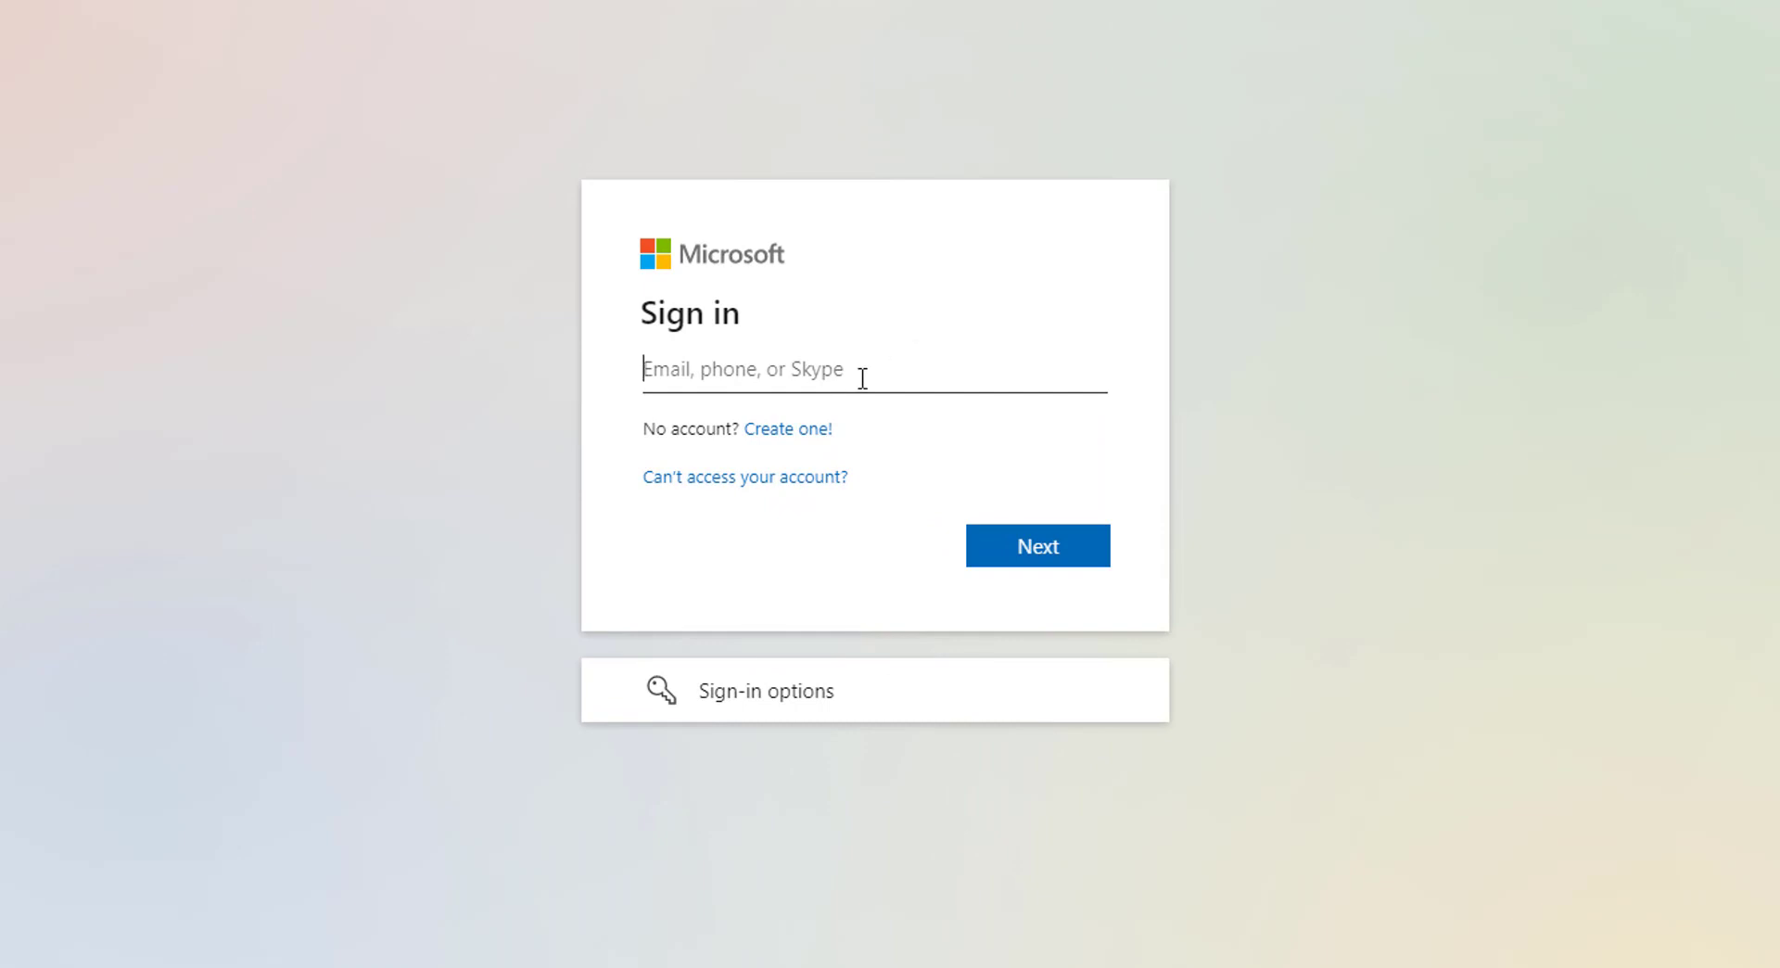
click(811, 437)
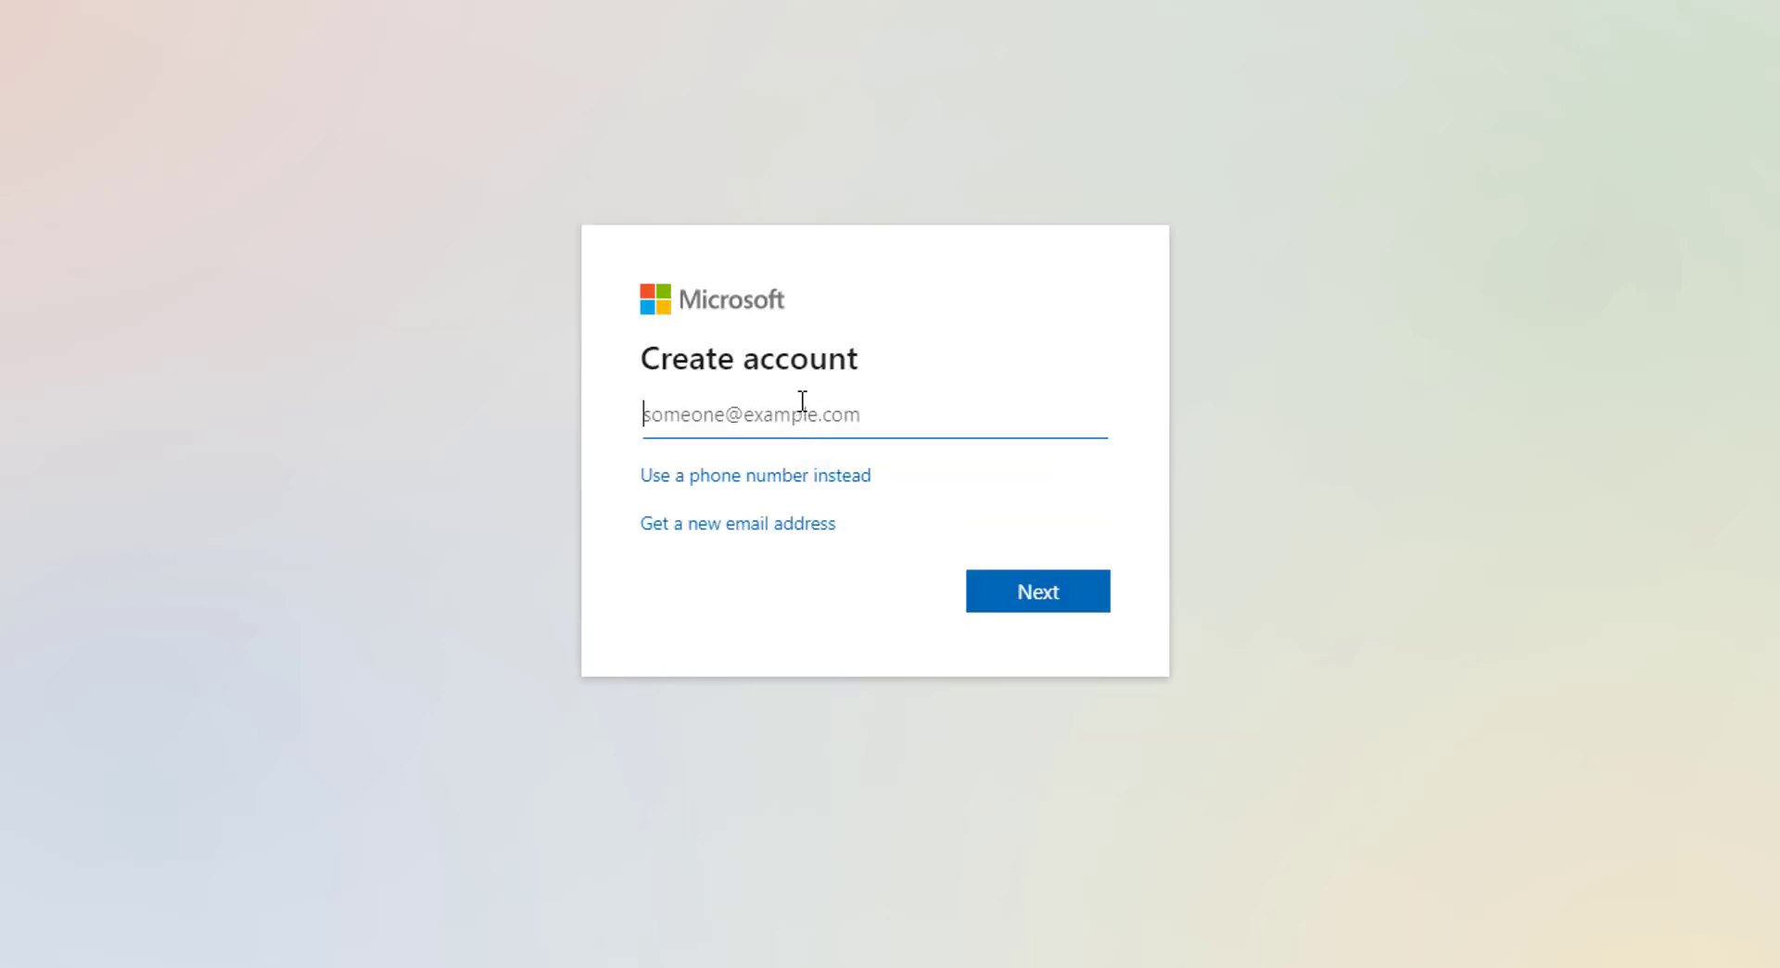
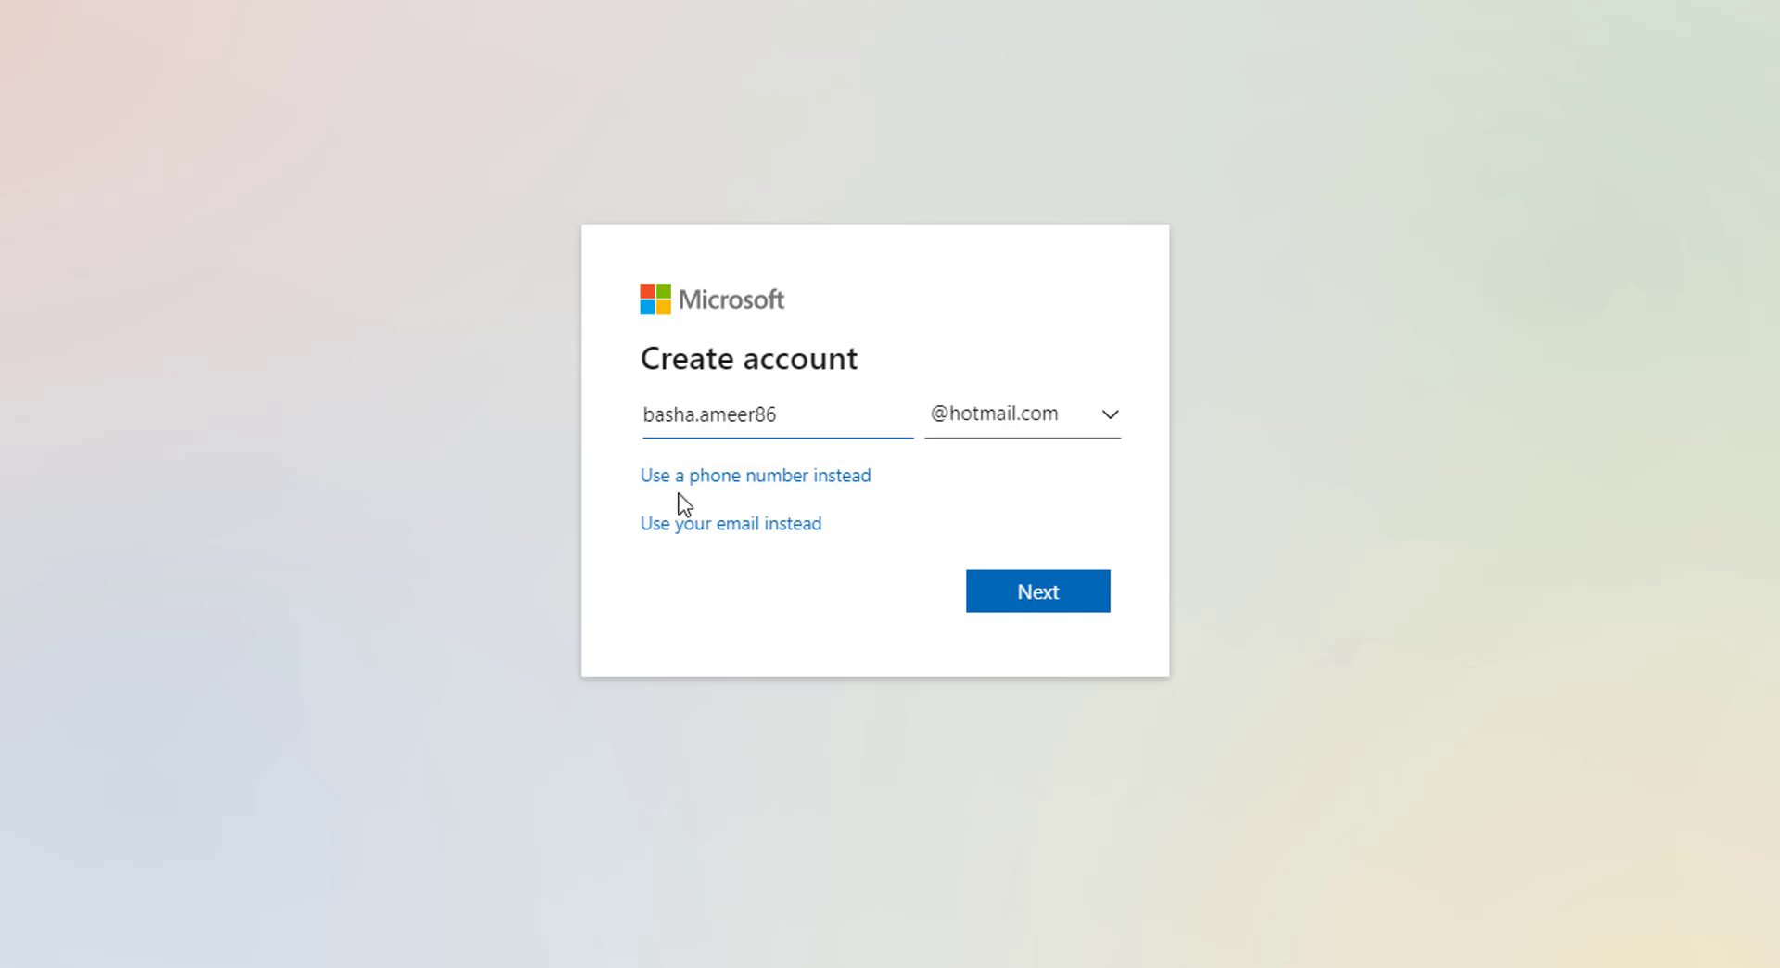
click(1071, 595)
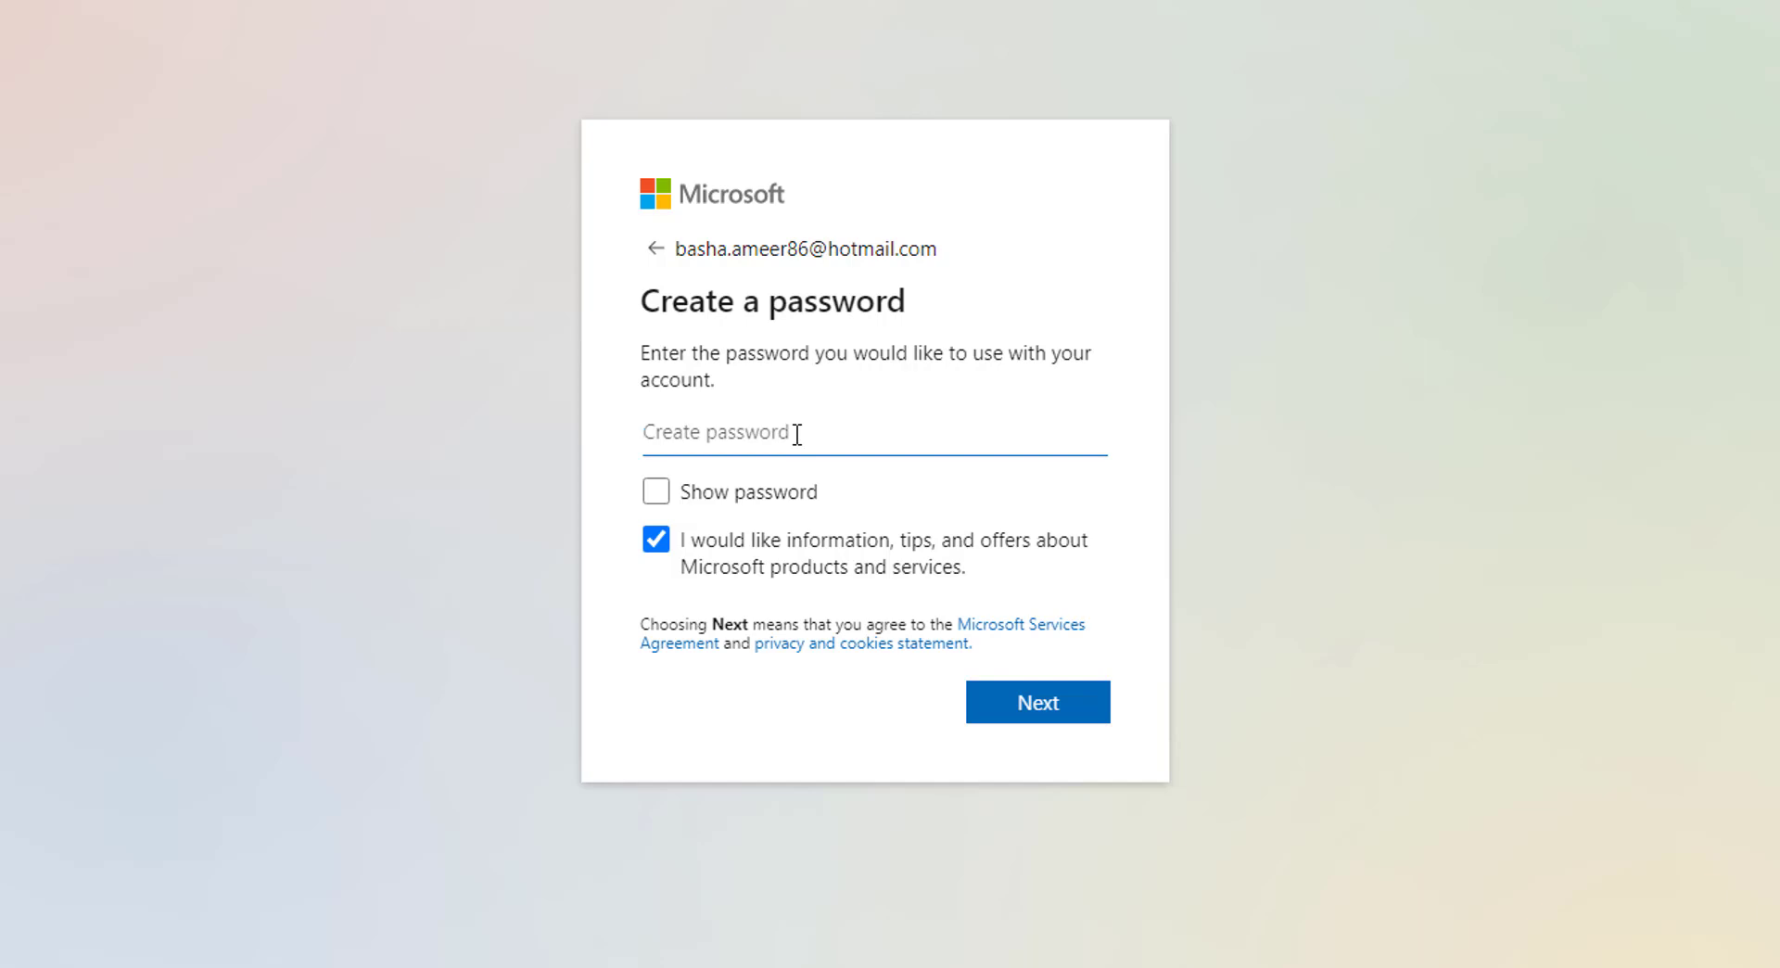
key(ctrl+v)
text(*******)
- Submit the password and solve the robot check by picking the elephant tile
click(1046, 724)
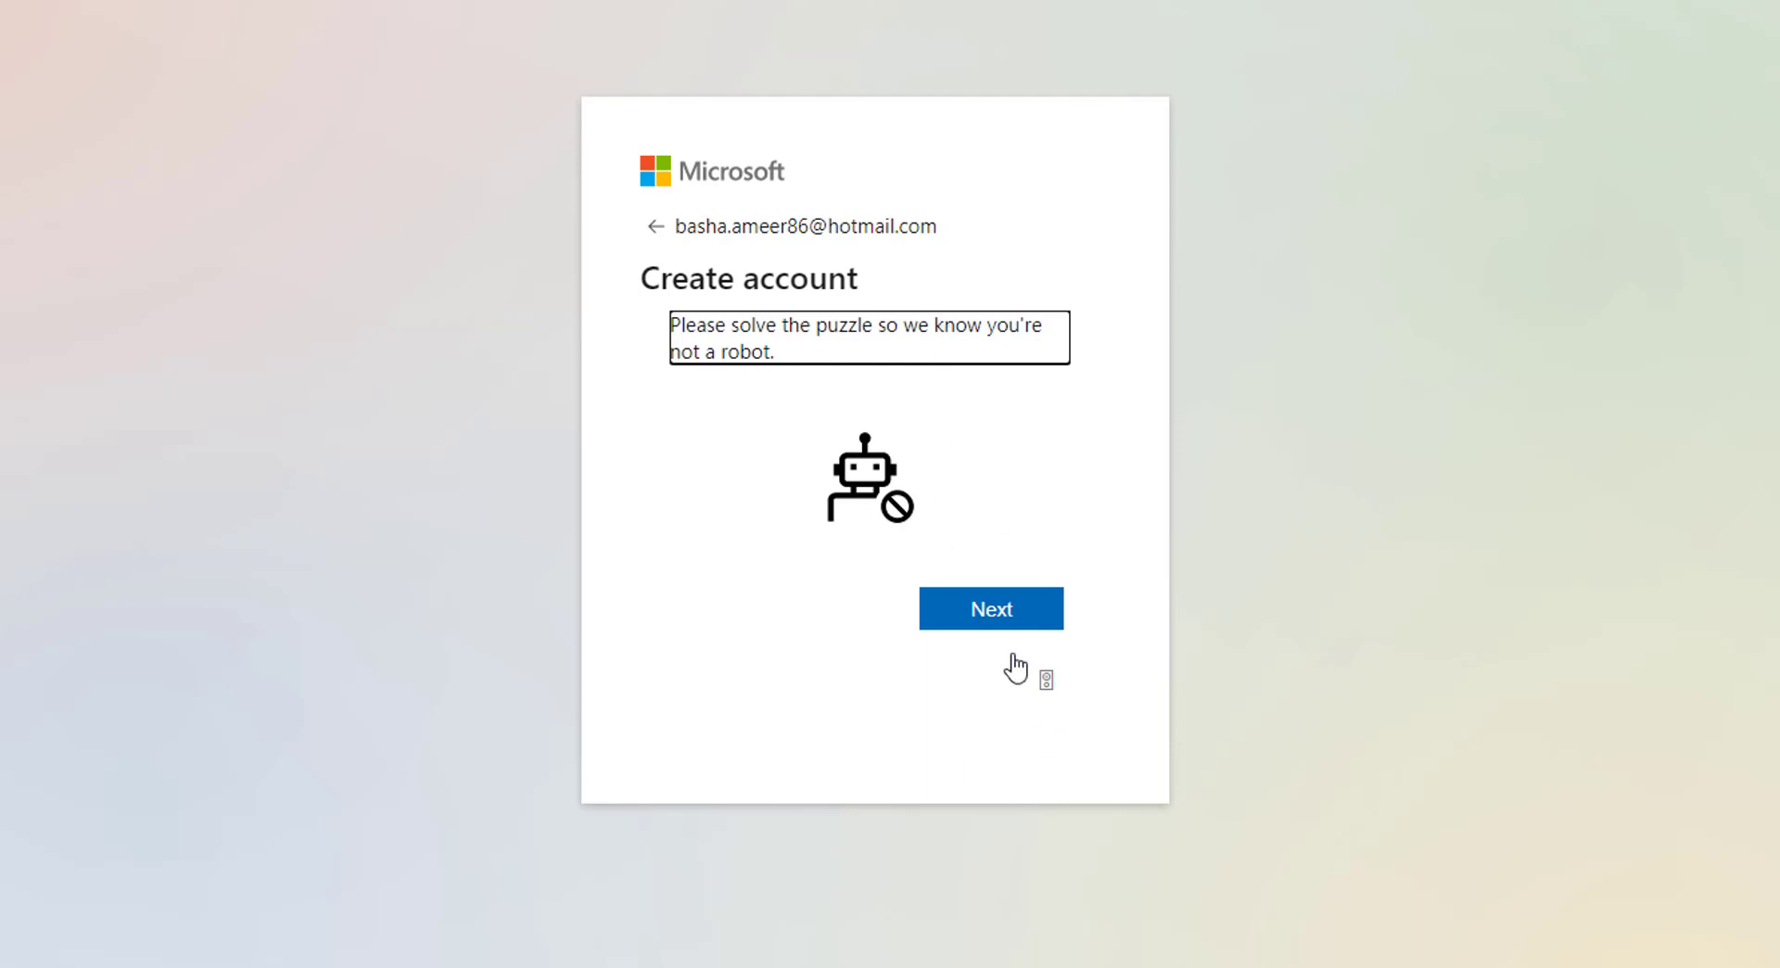
click(1031, 610)
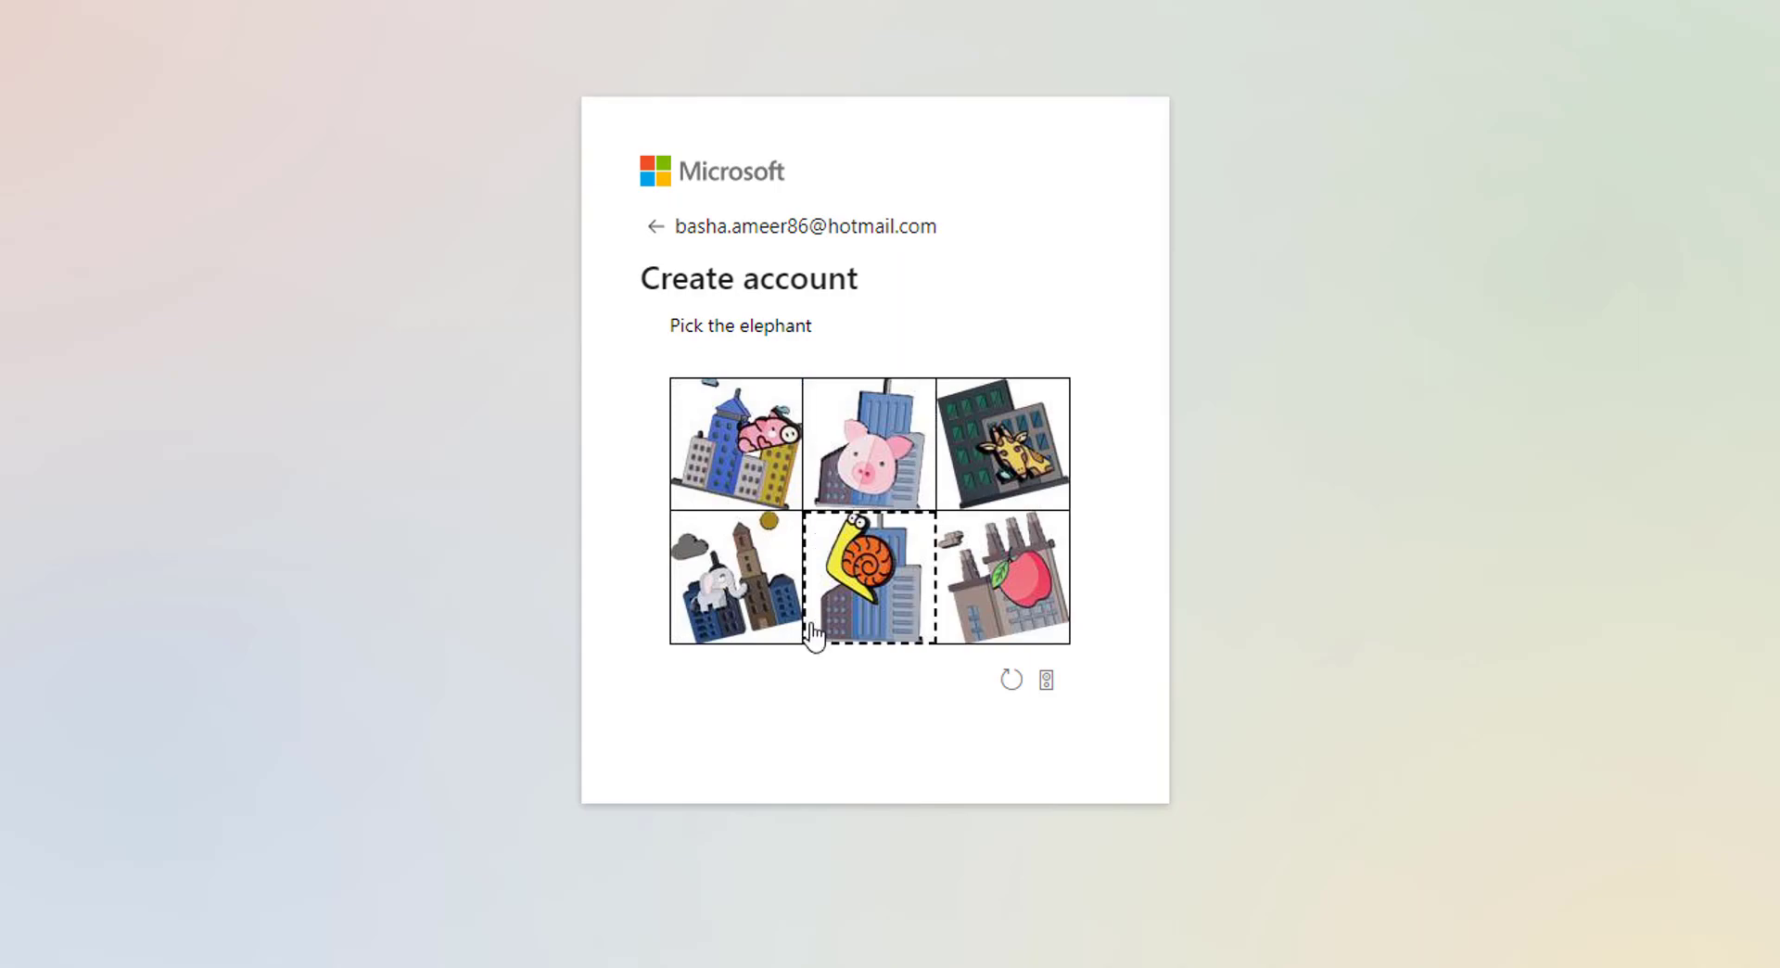
click(770, 613)
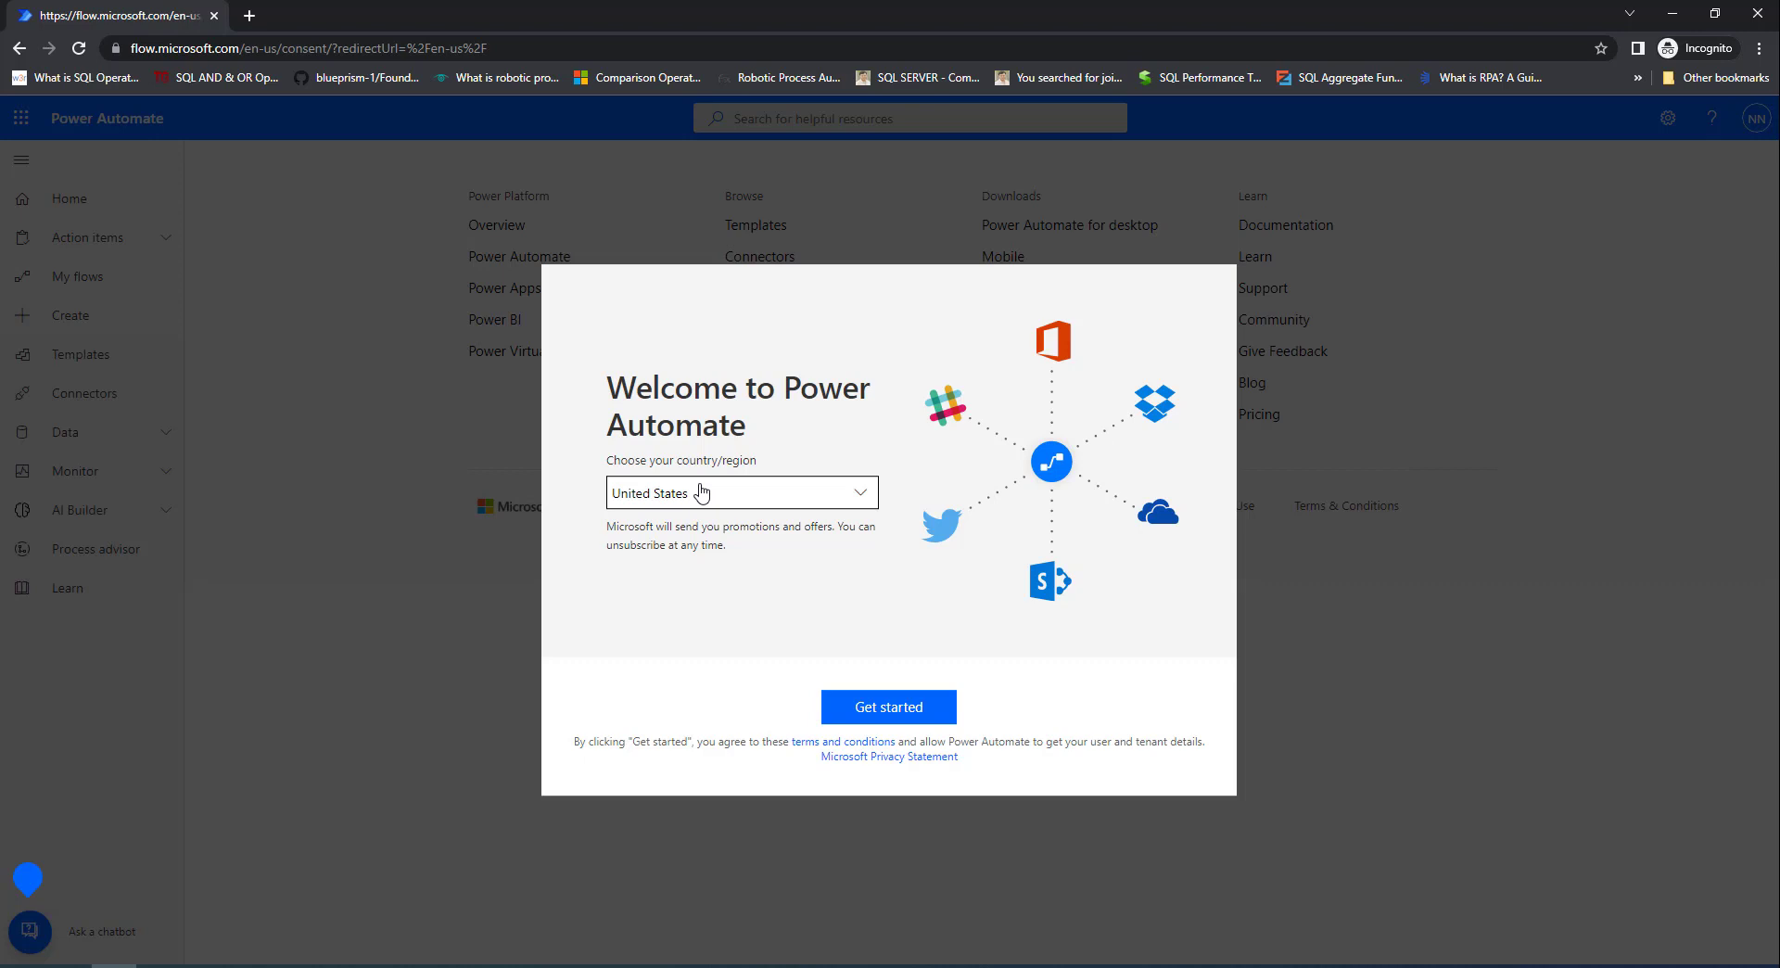
- Accept the Welcome to Power Automate dialog with Get started
click(915, 717)
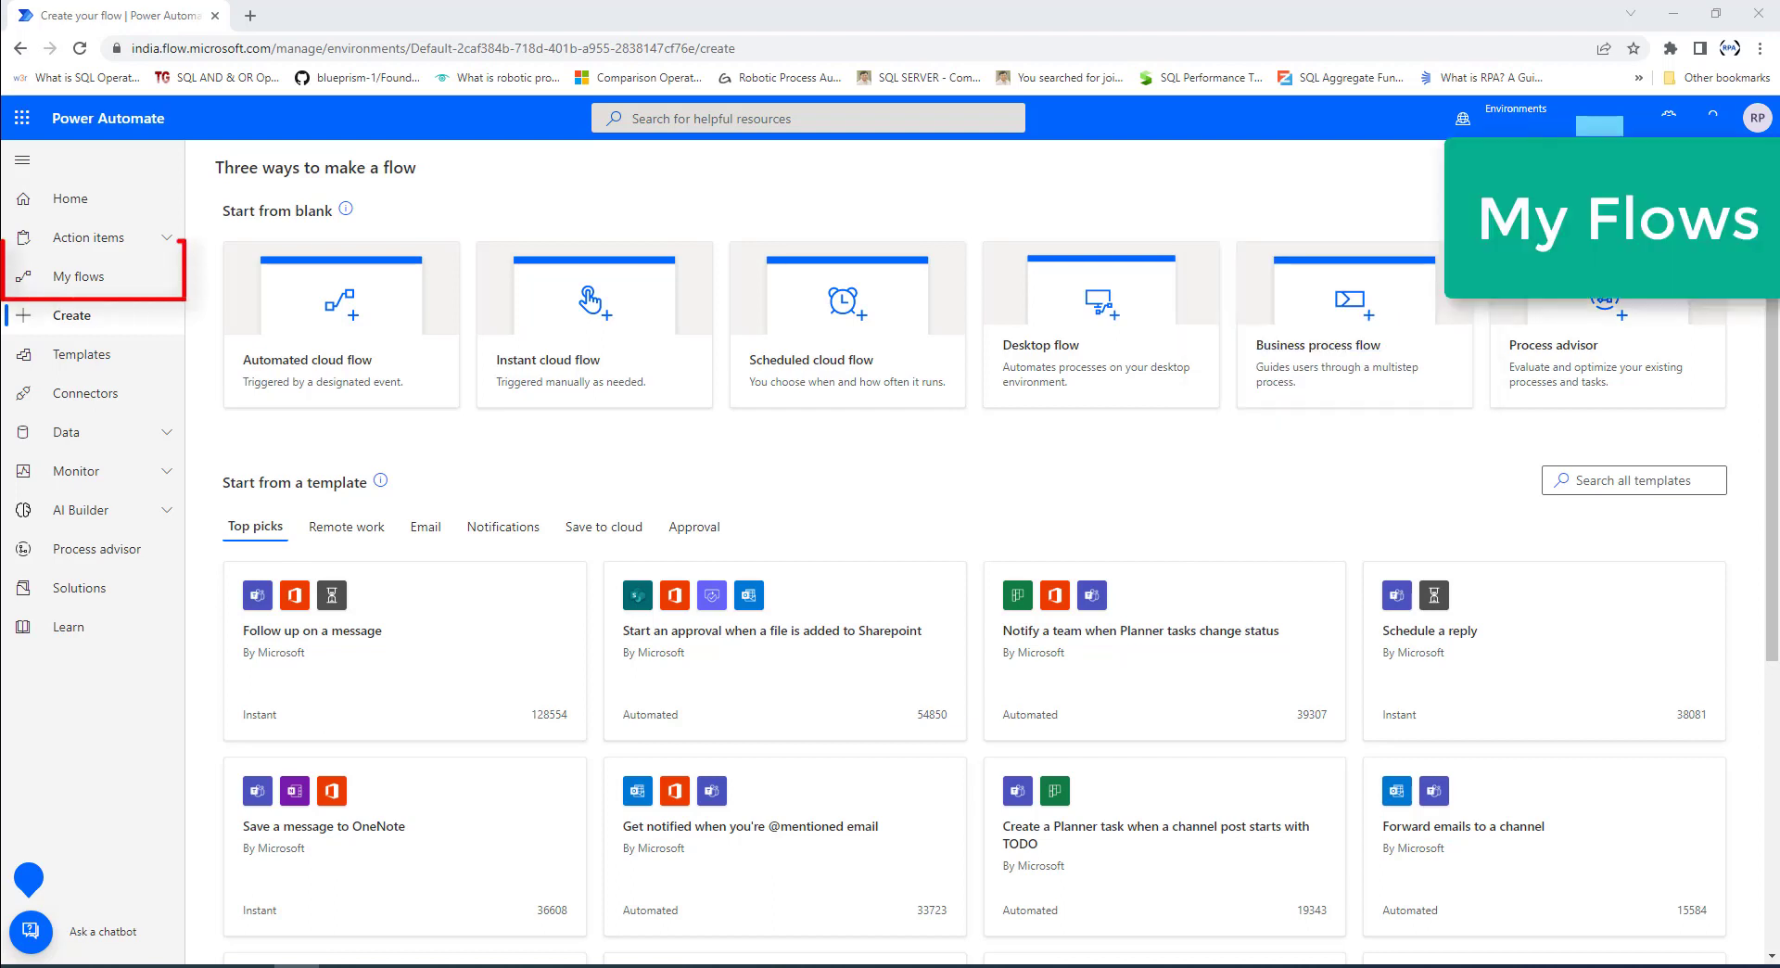
- Show My flows, listing the TriggerDesktopFlow and Linkedin Jobs cloud flows
click(117, 285)
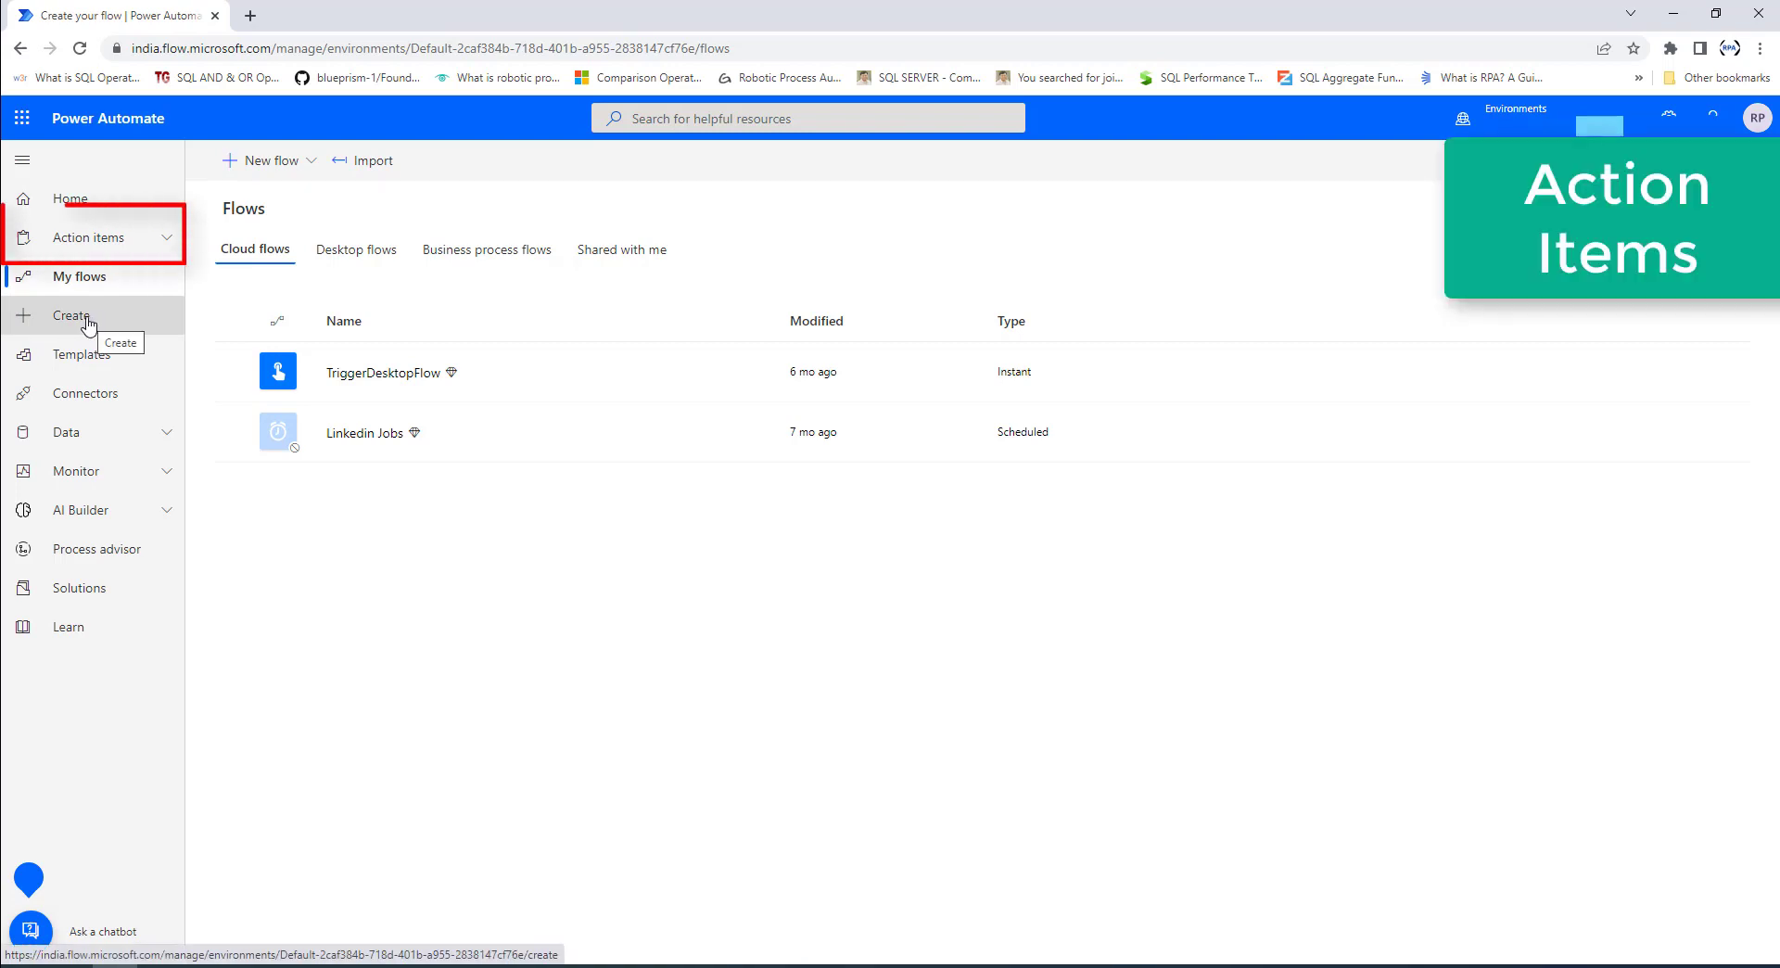
- View Approvals under Action items, then the Inactive list of business process flows
click(168, 246)
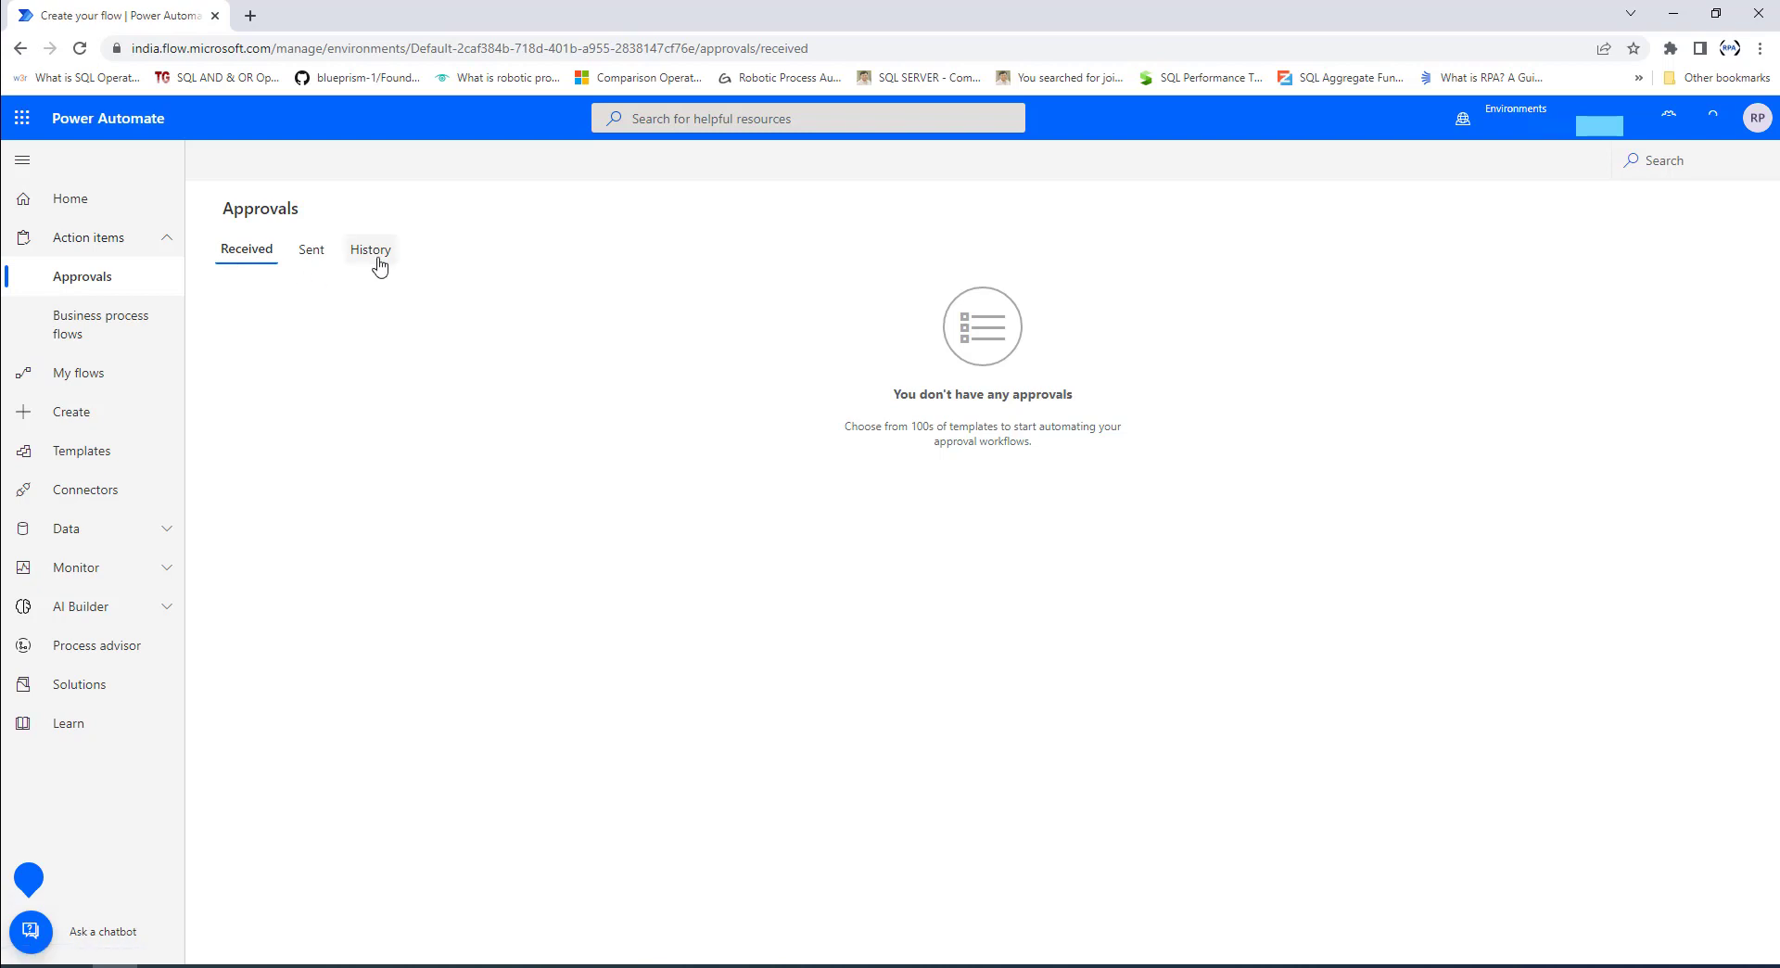
click(114, 330)
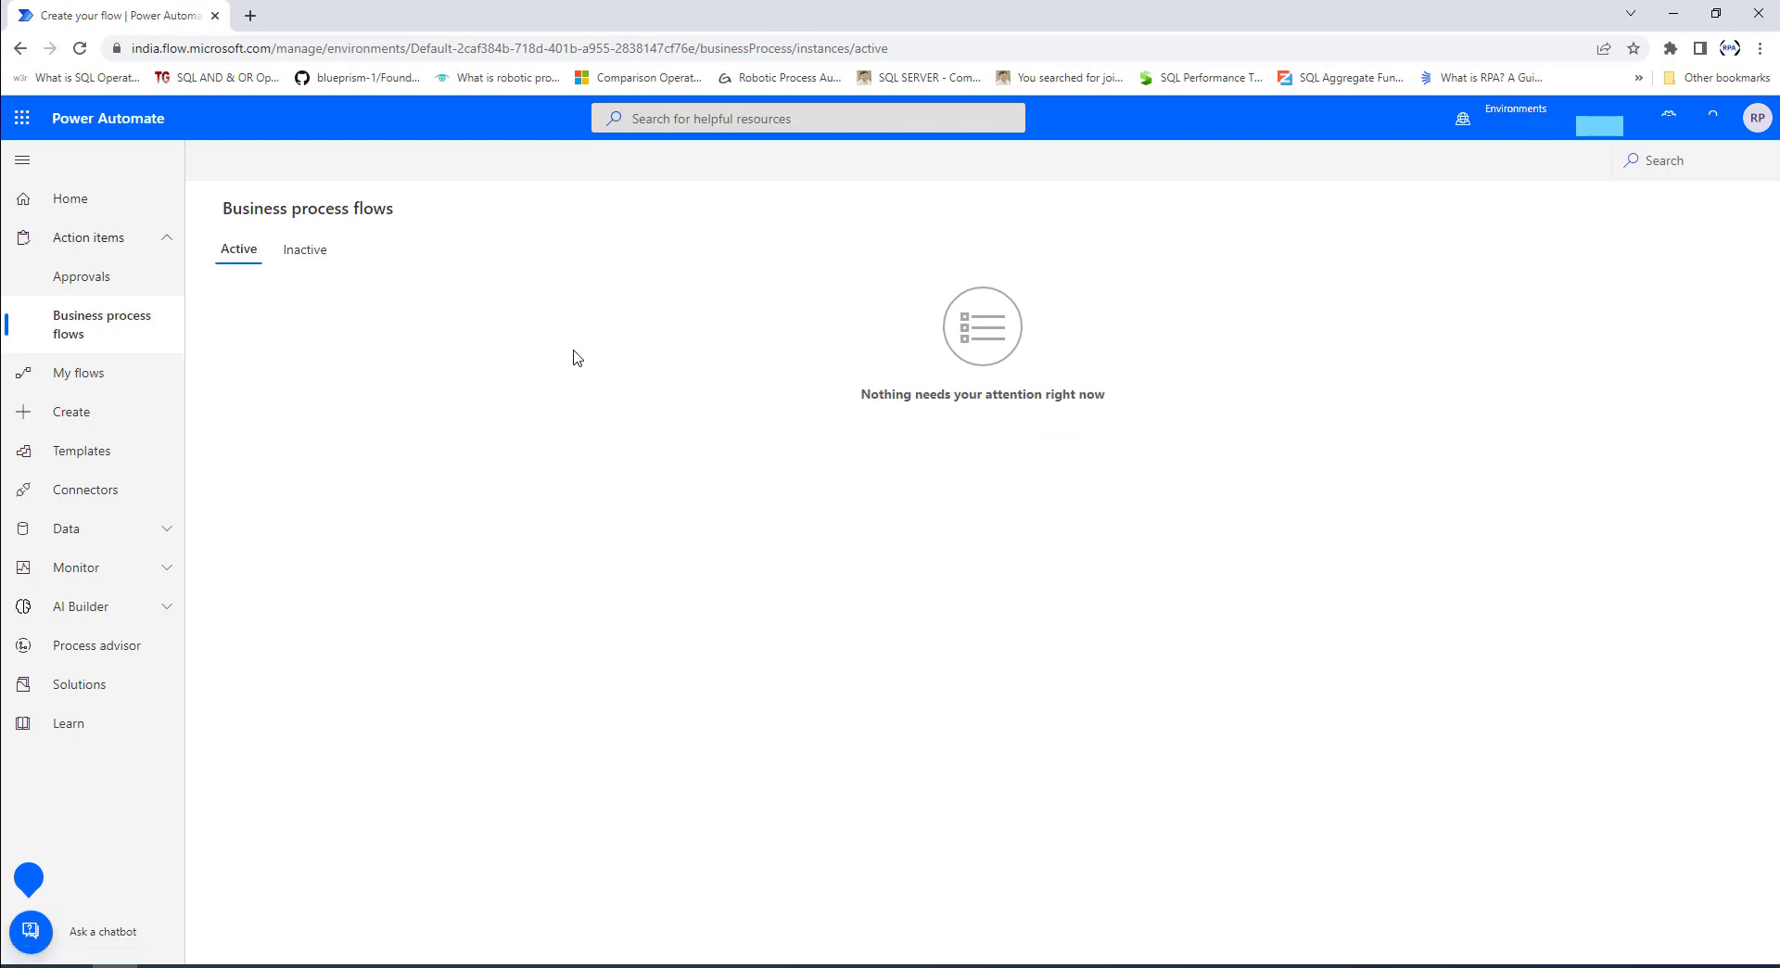
click(305, 248)
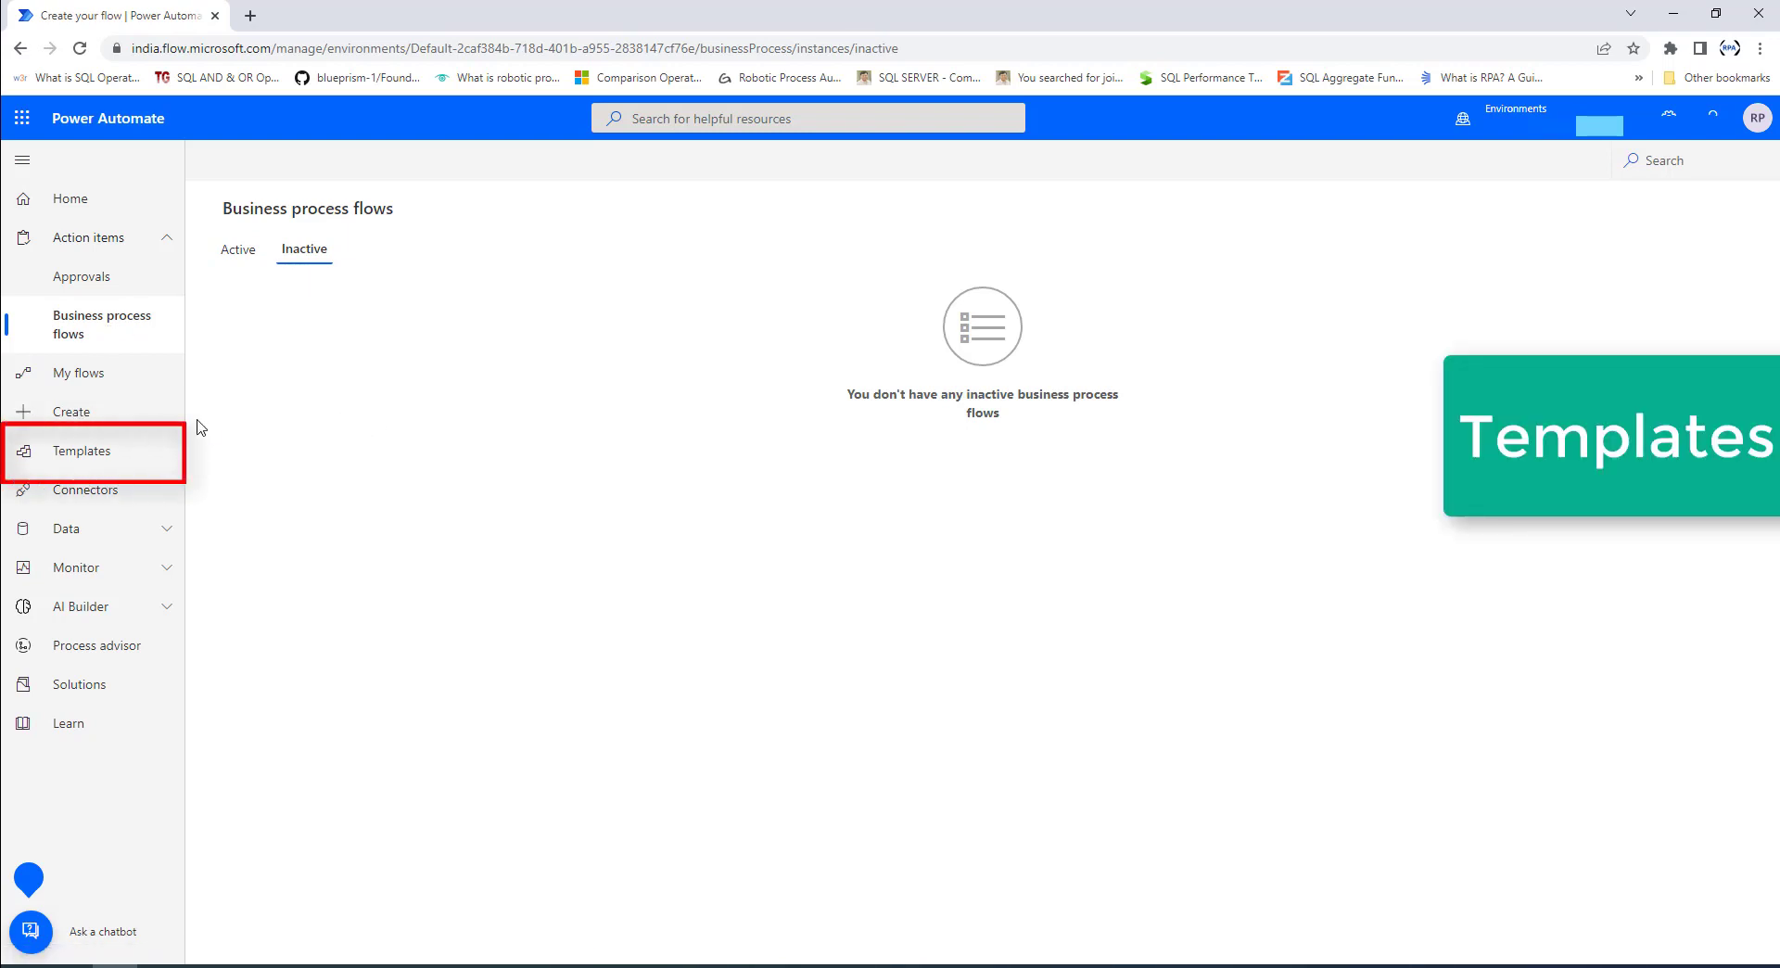
click(111, 463)
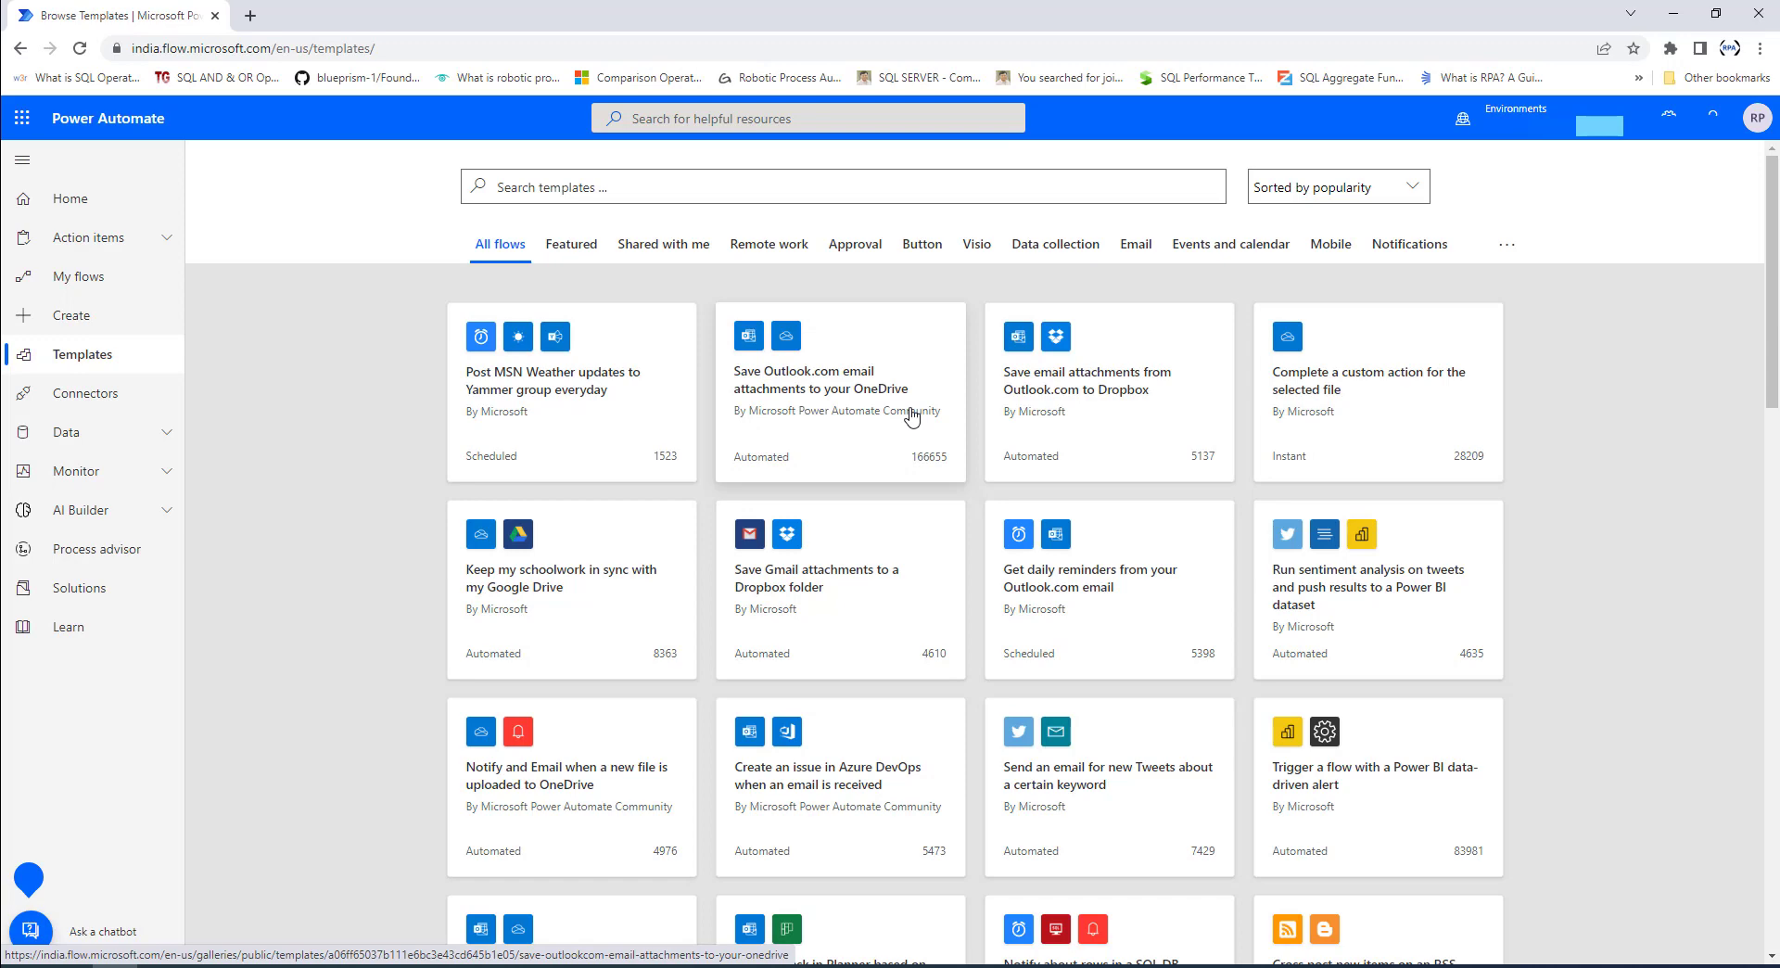
scroll(1092, 748, down, 1)
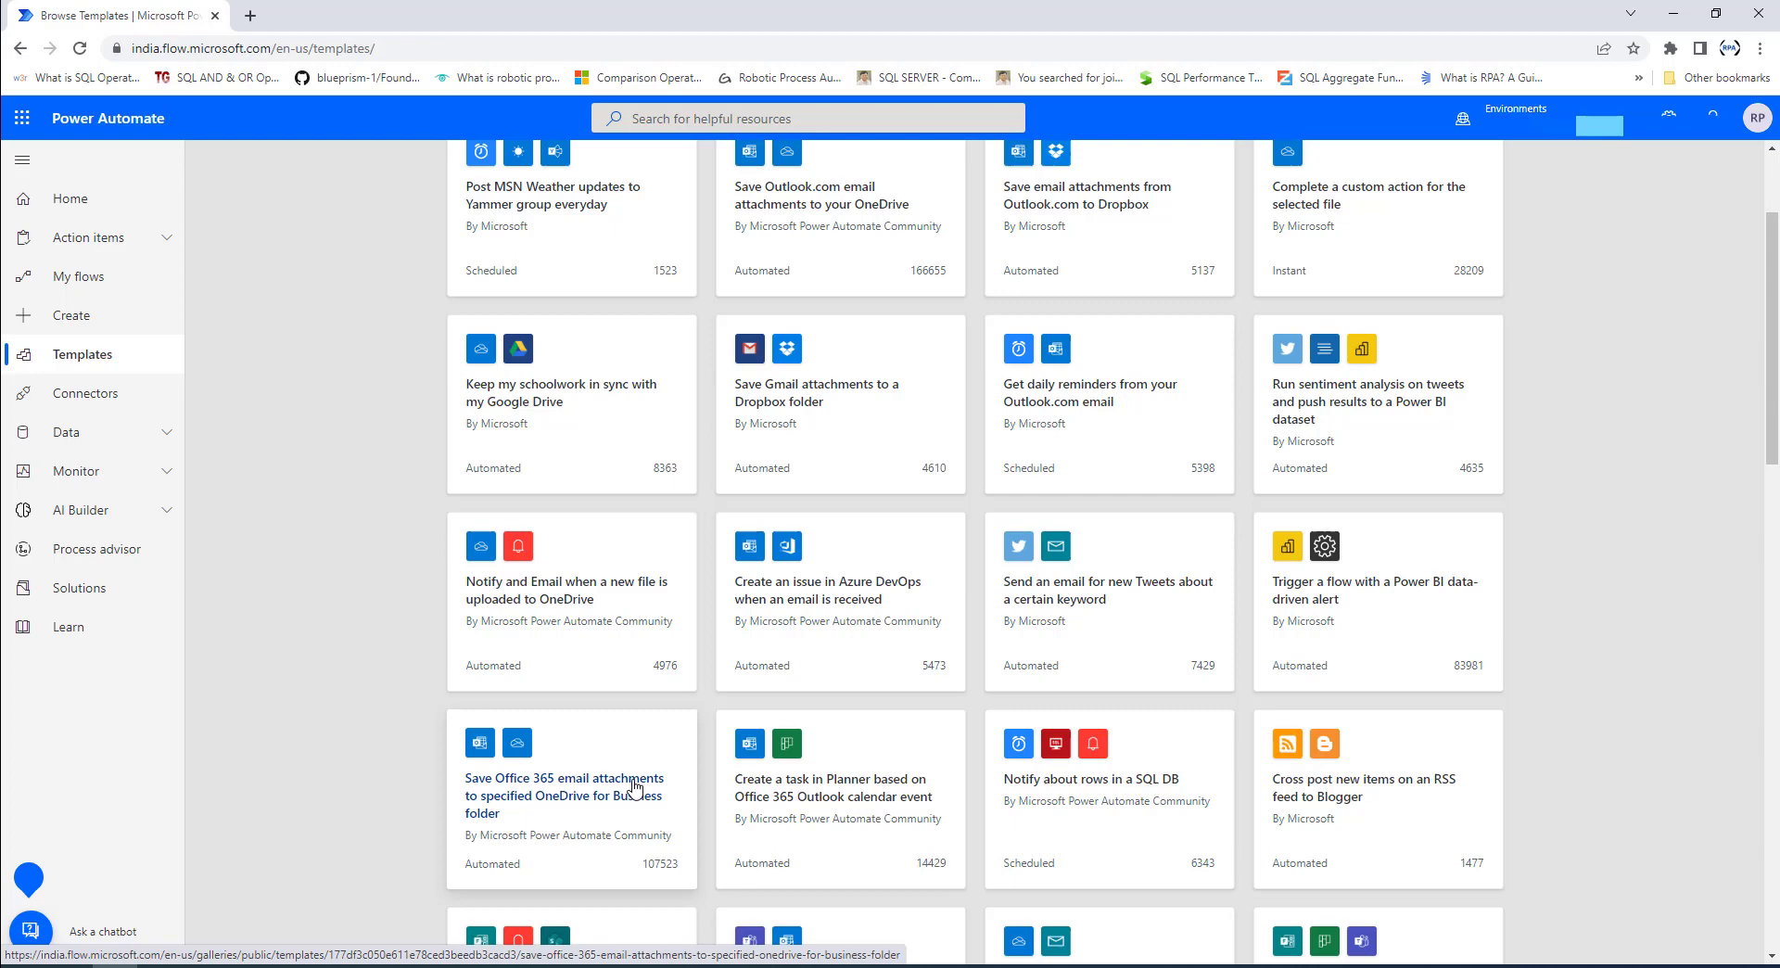
scroll(635, 790, up, 1)
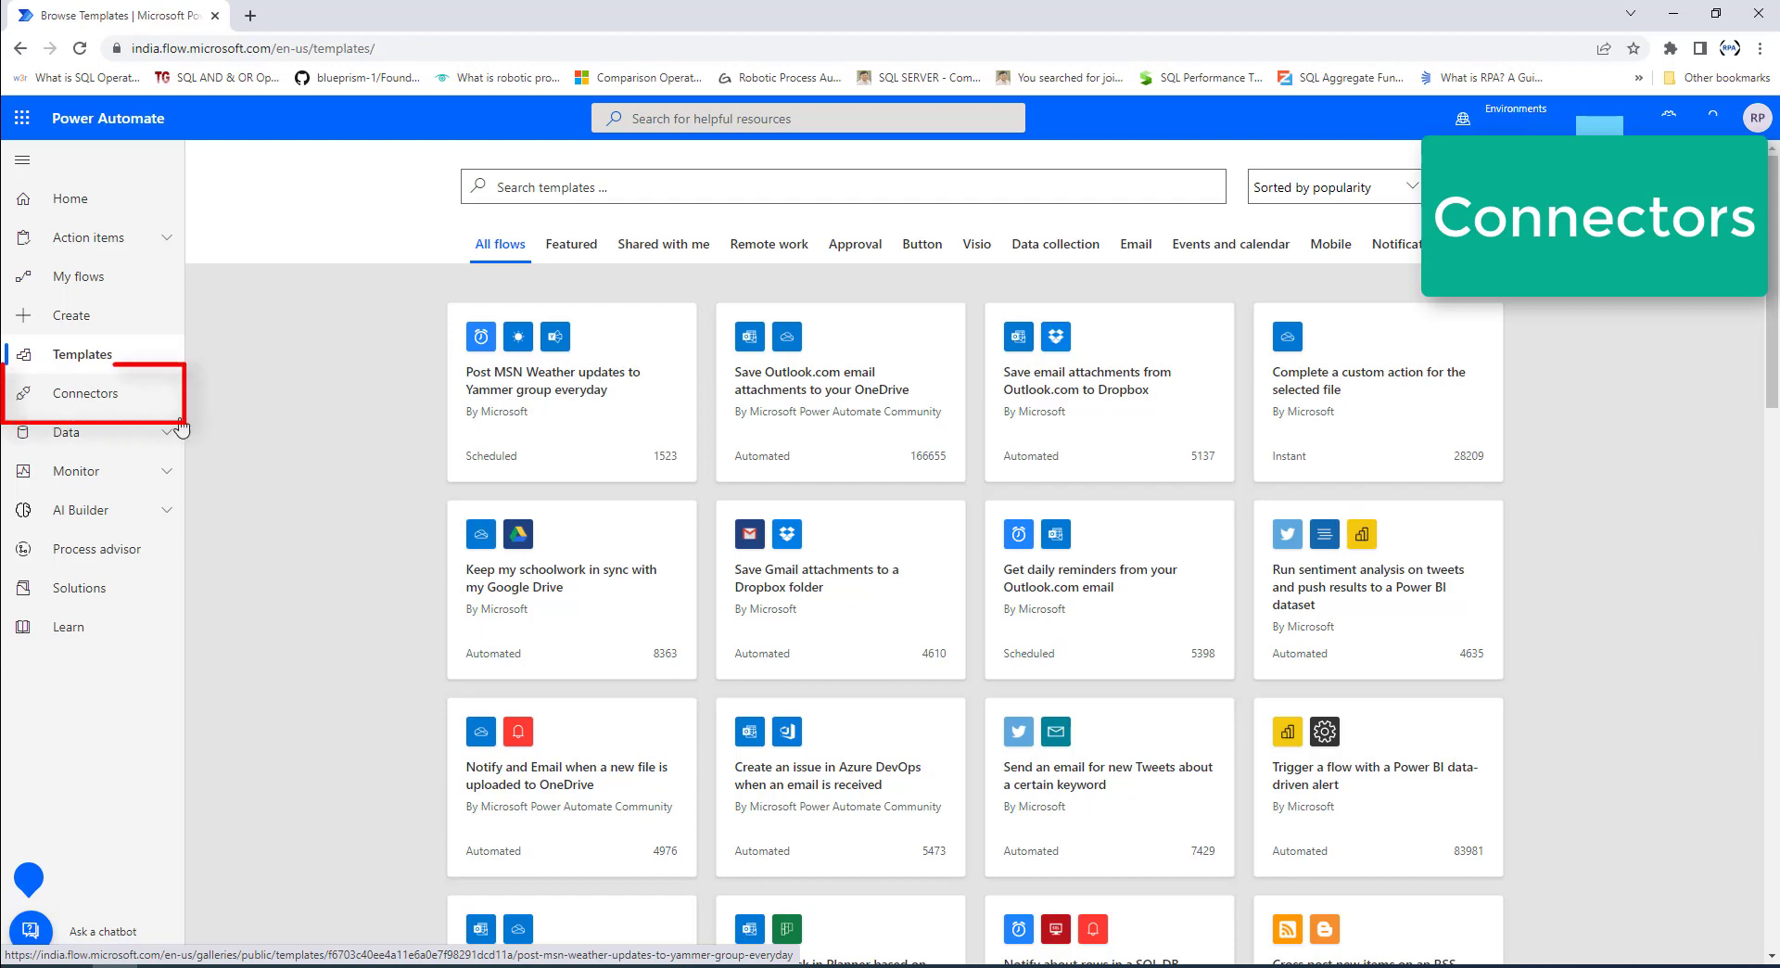
- Show the Connectors page listing popular, recently added and independent publisher connectors
click(145, 400)
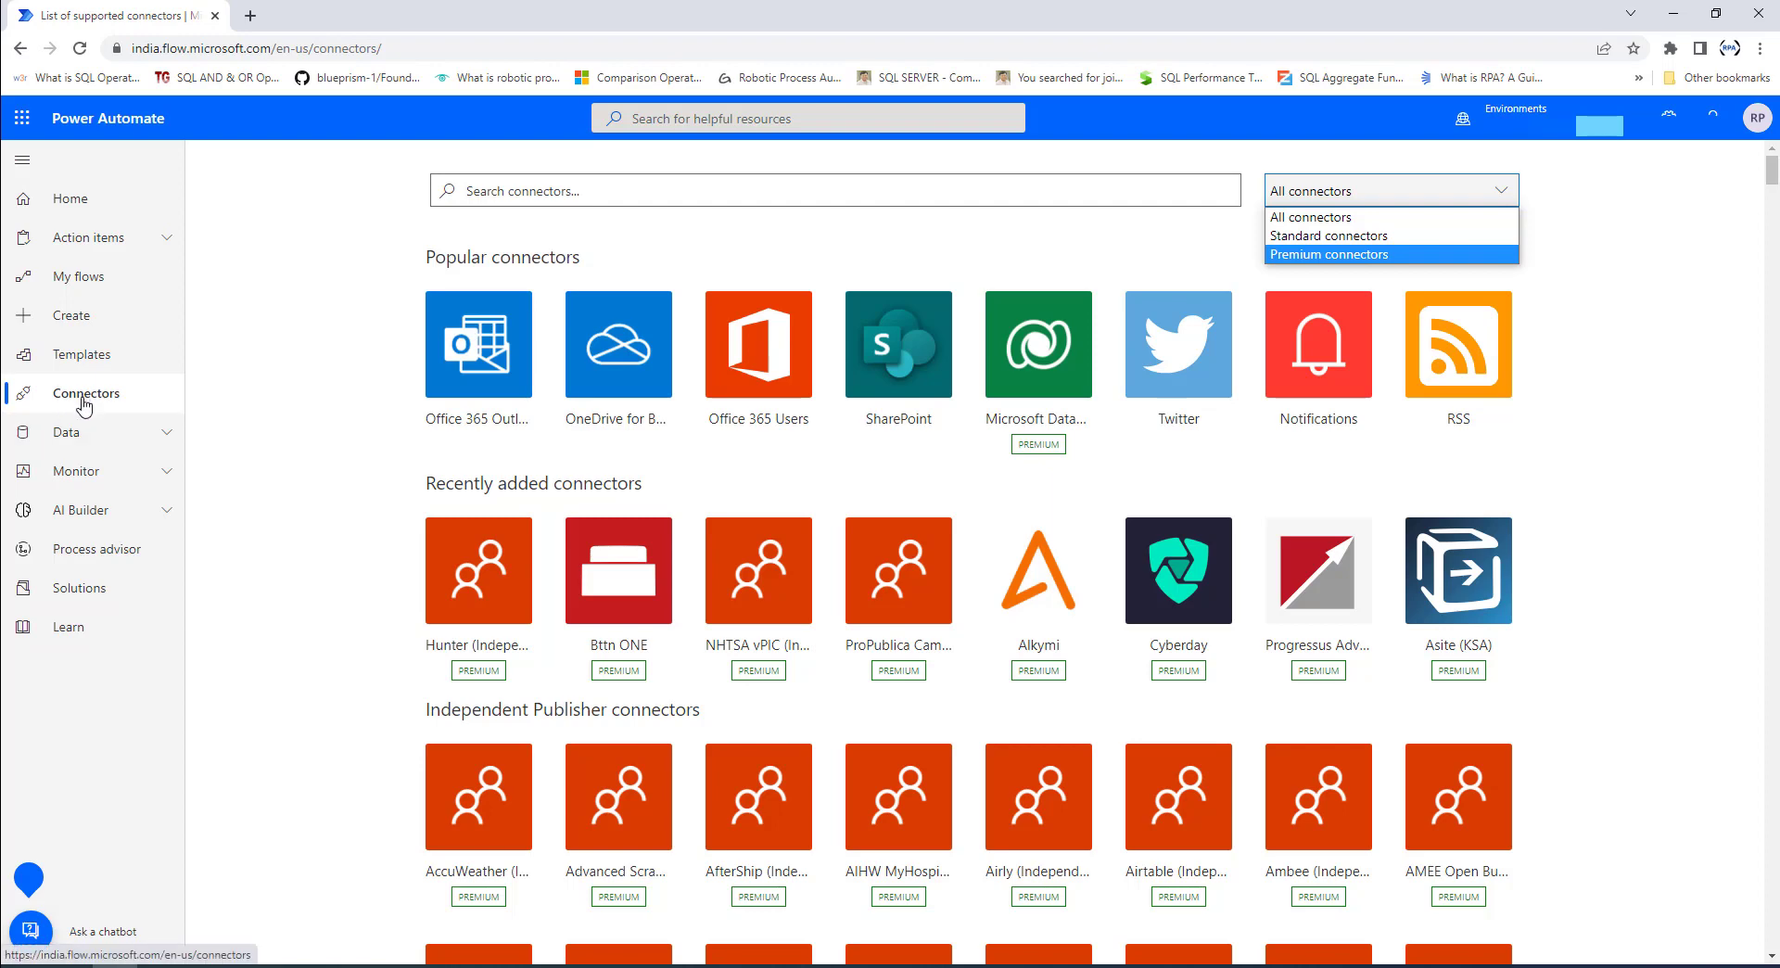
- Expand the Data group (Tables, Connections, Custom connectors, Gateways) and the Monitor group
click(136, 434)
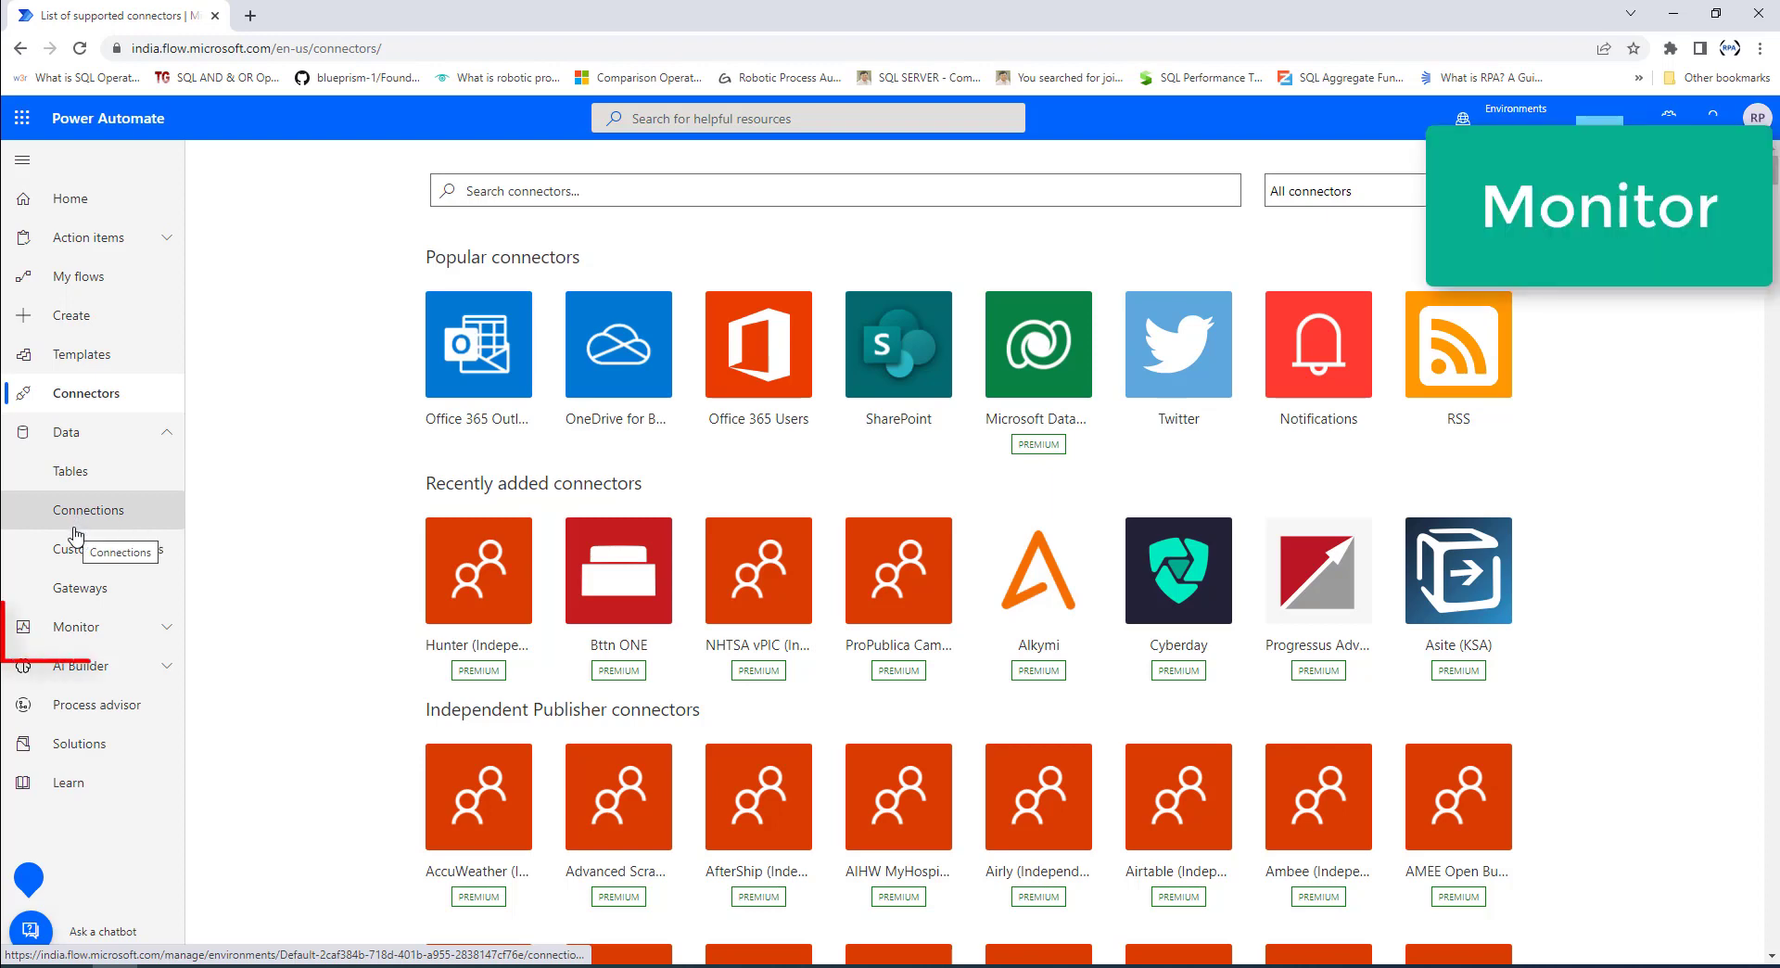
click(125, 633)
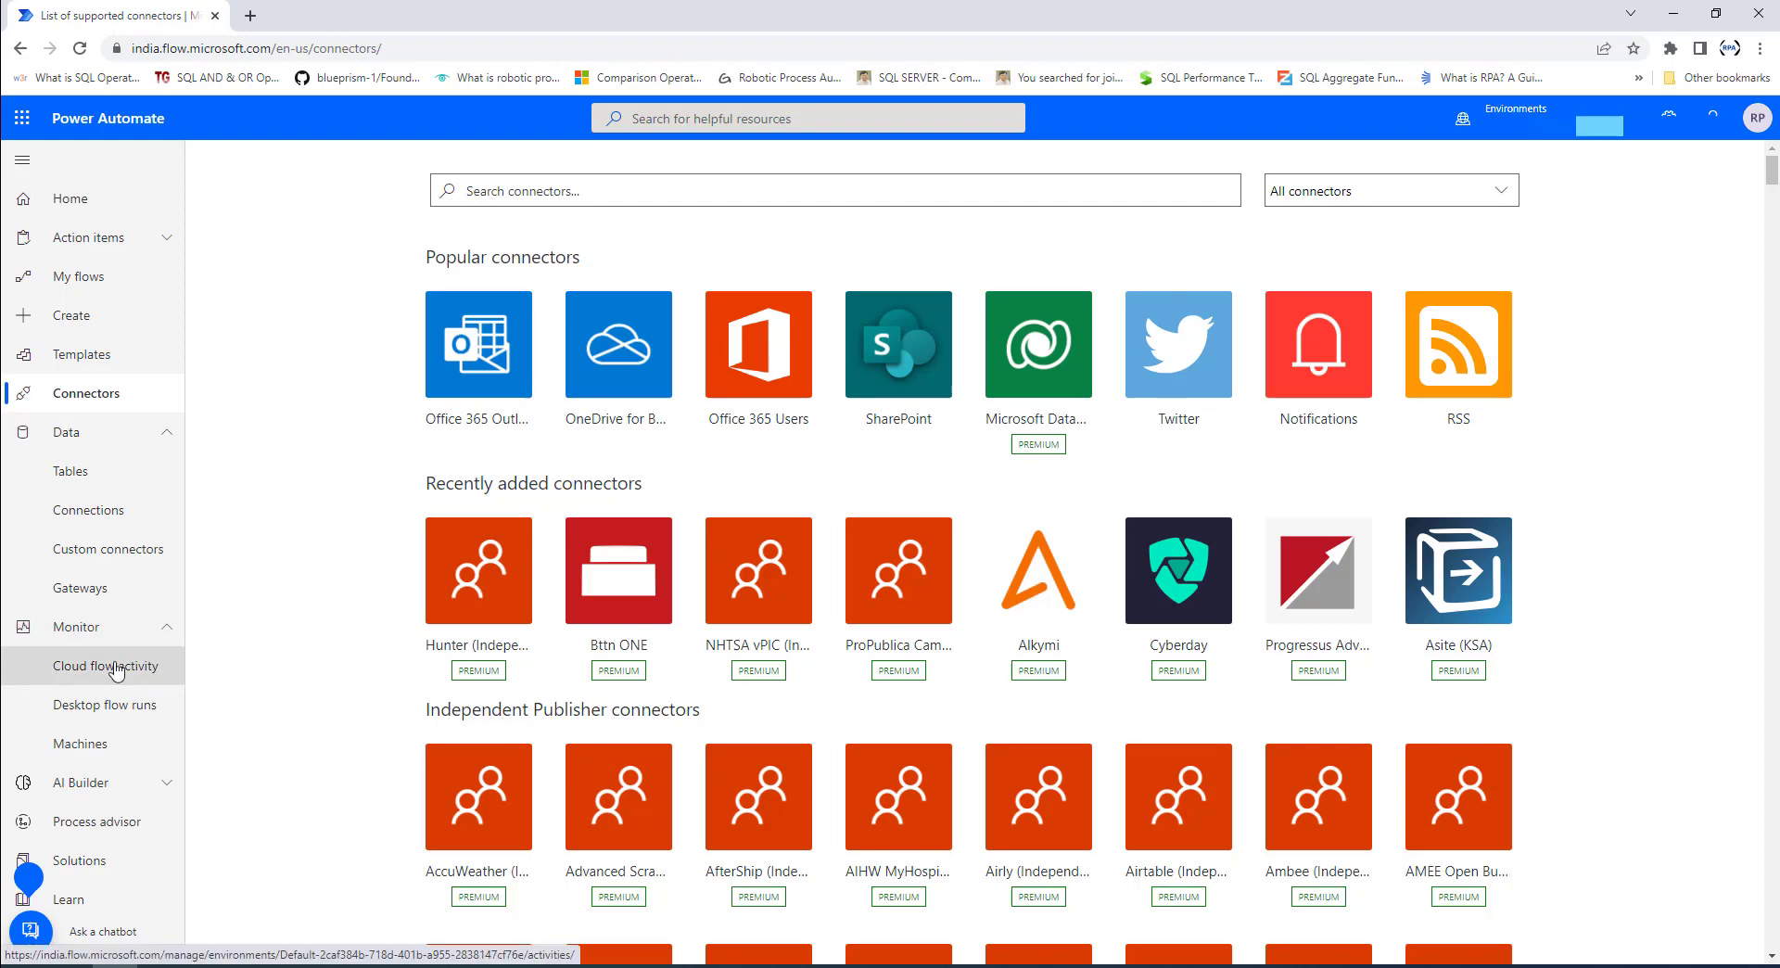
- View Cloud flow activity on the All Activity tab, briefly highlighting the sentence about where alerts appear
click(117, 668)
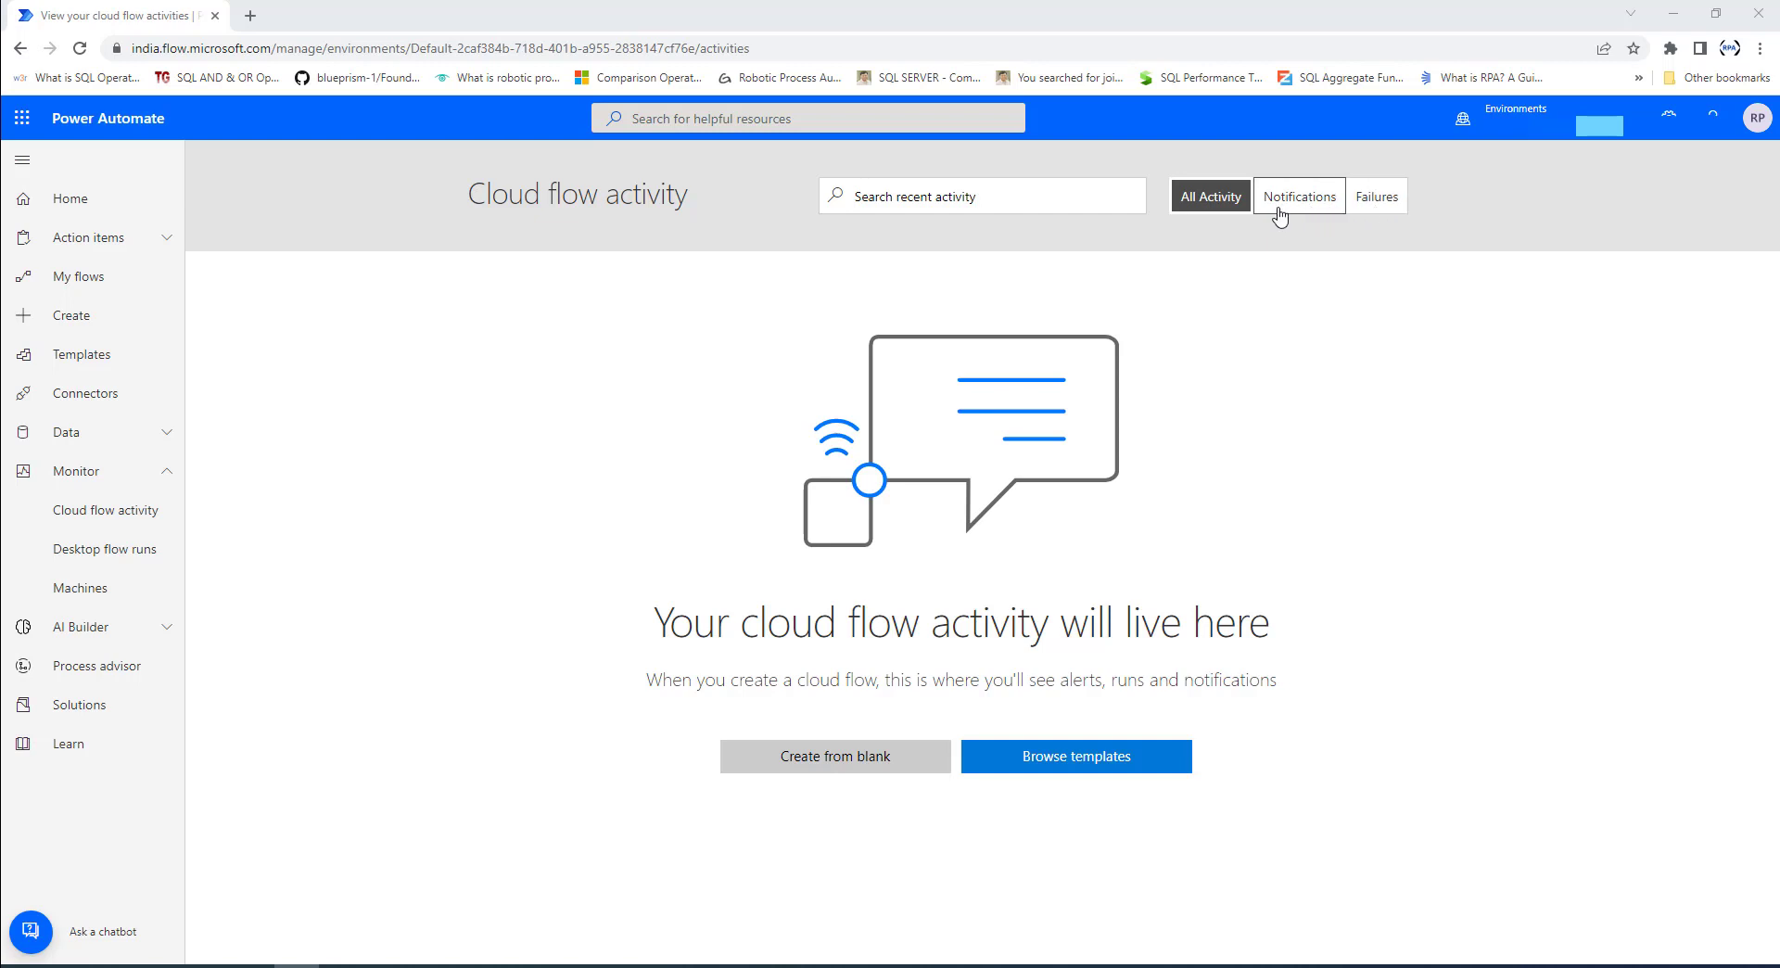
click(1229, 212)
drag(645, 679, 1098, 680)
click(1131, 680)
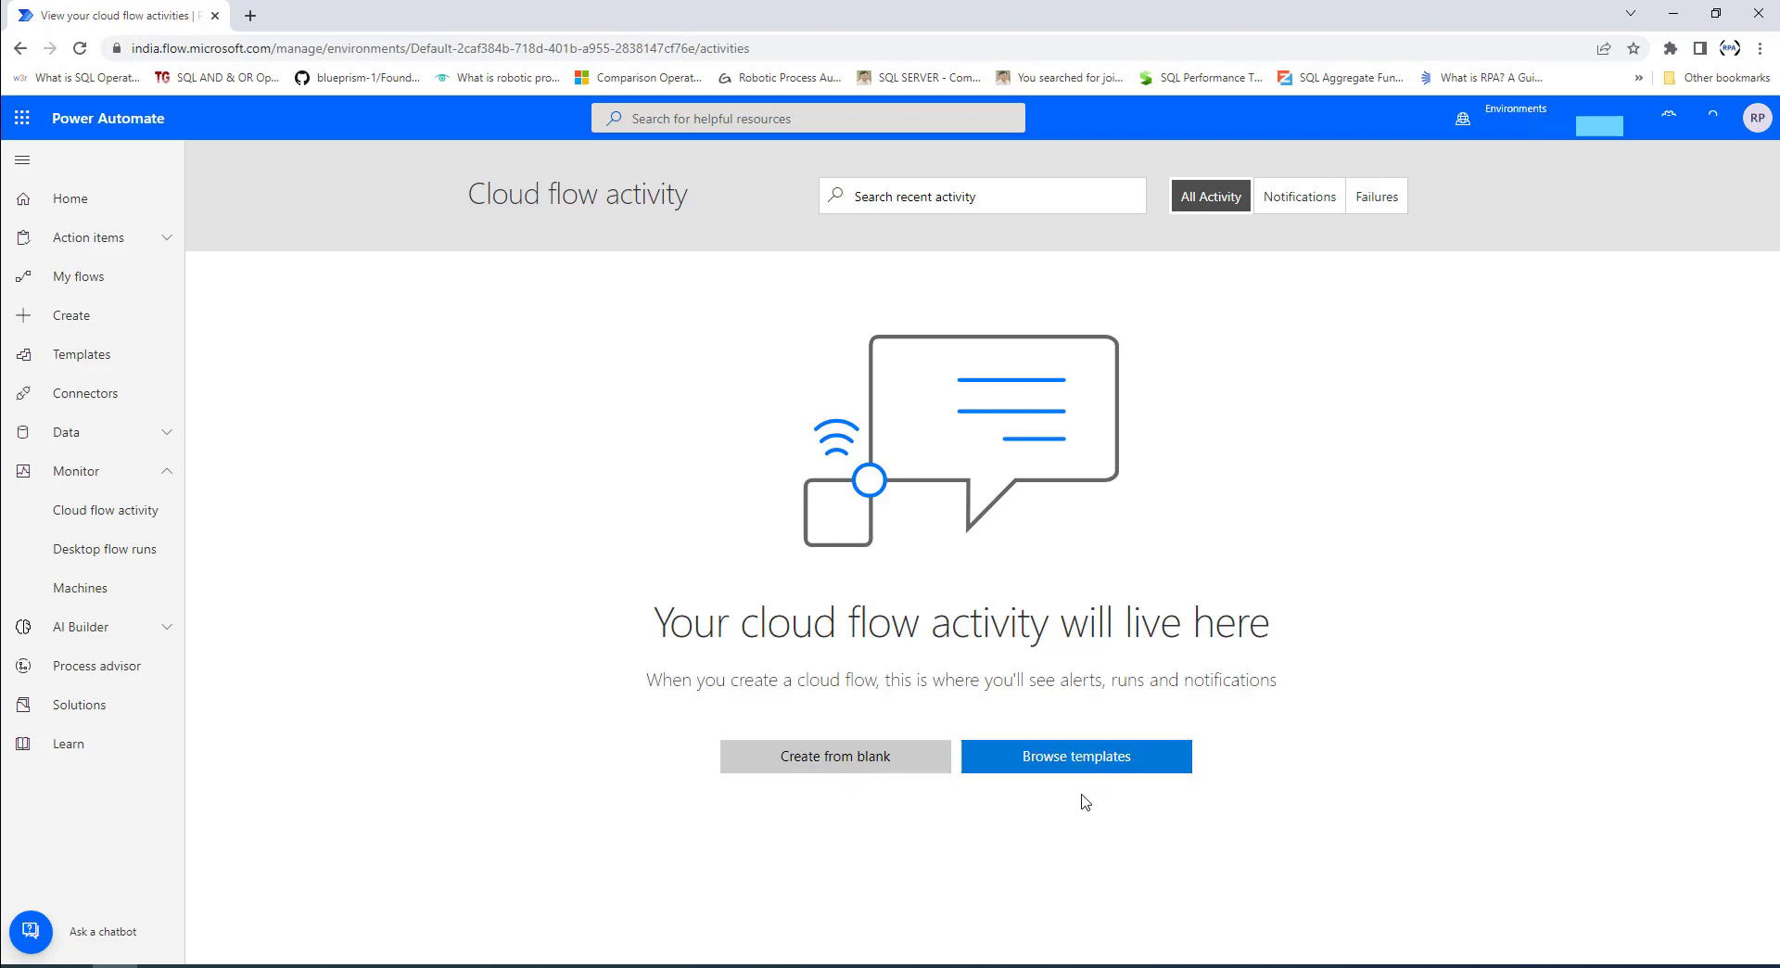
- Show the Desktop flow runs overview, which has no runs yet
click(94, 566)
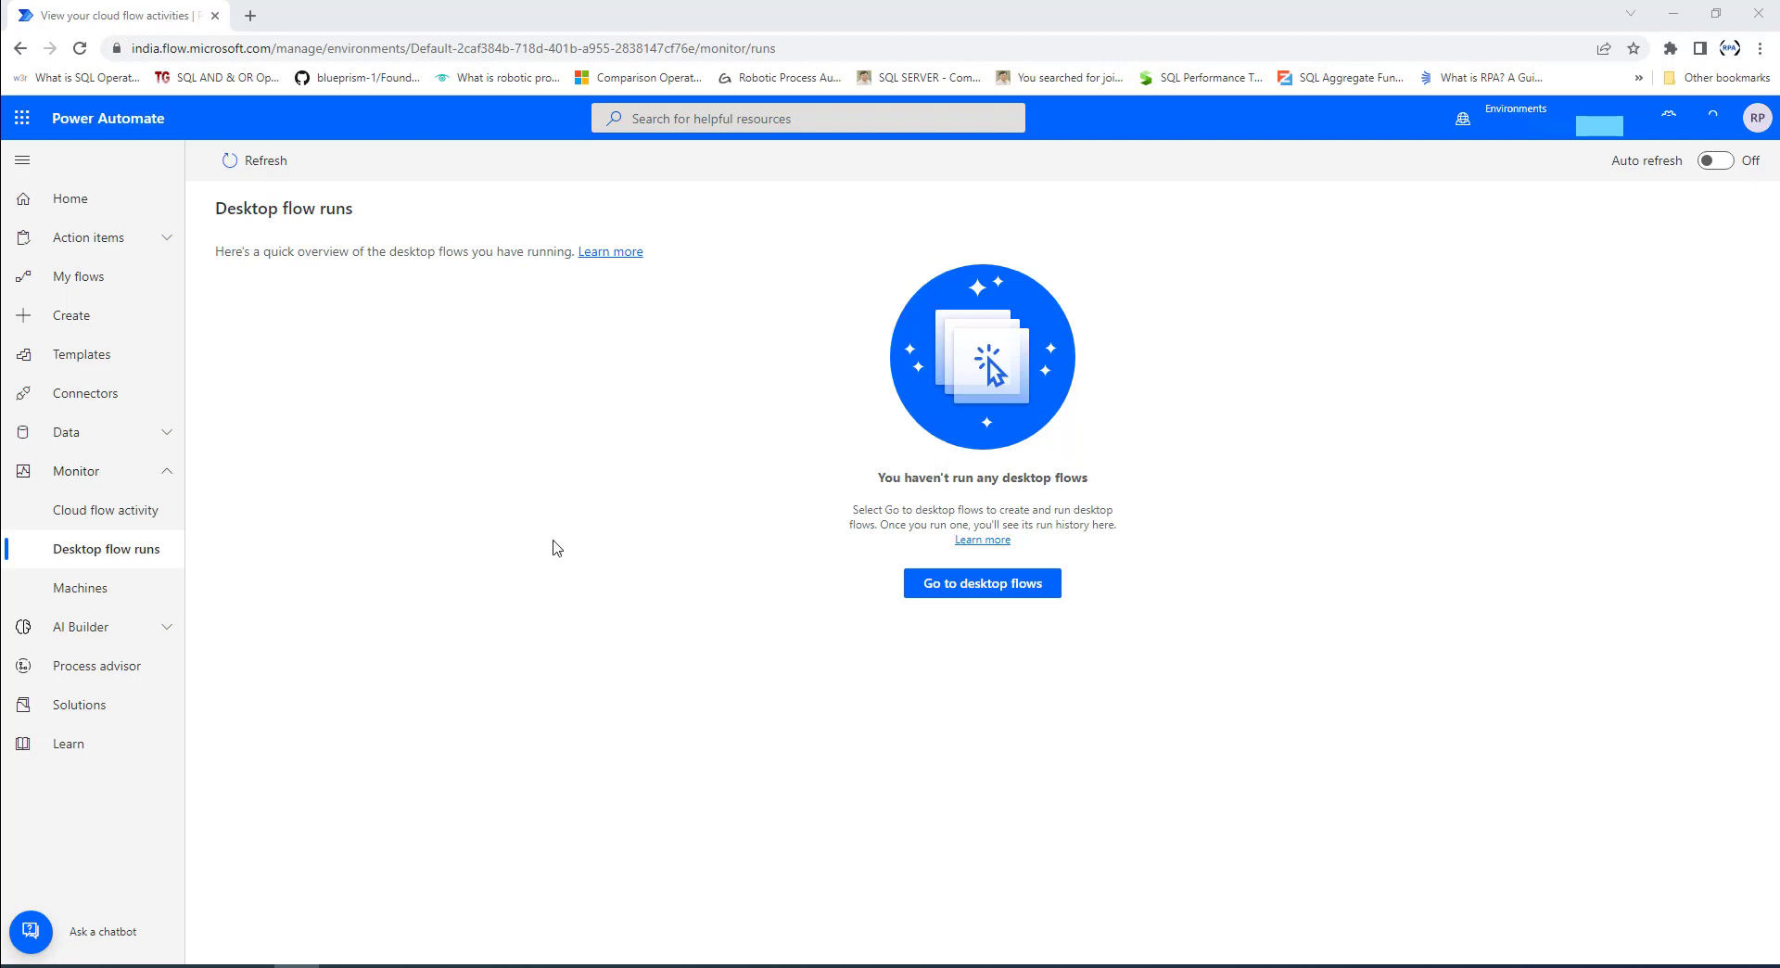
- View the Machines list with the two DESKTOP-VK44521 machines, then expand AI Builder
click(95, 592)
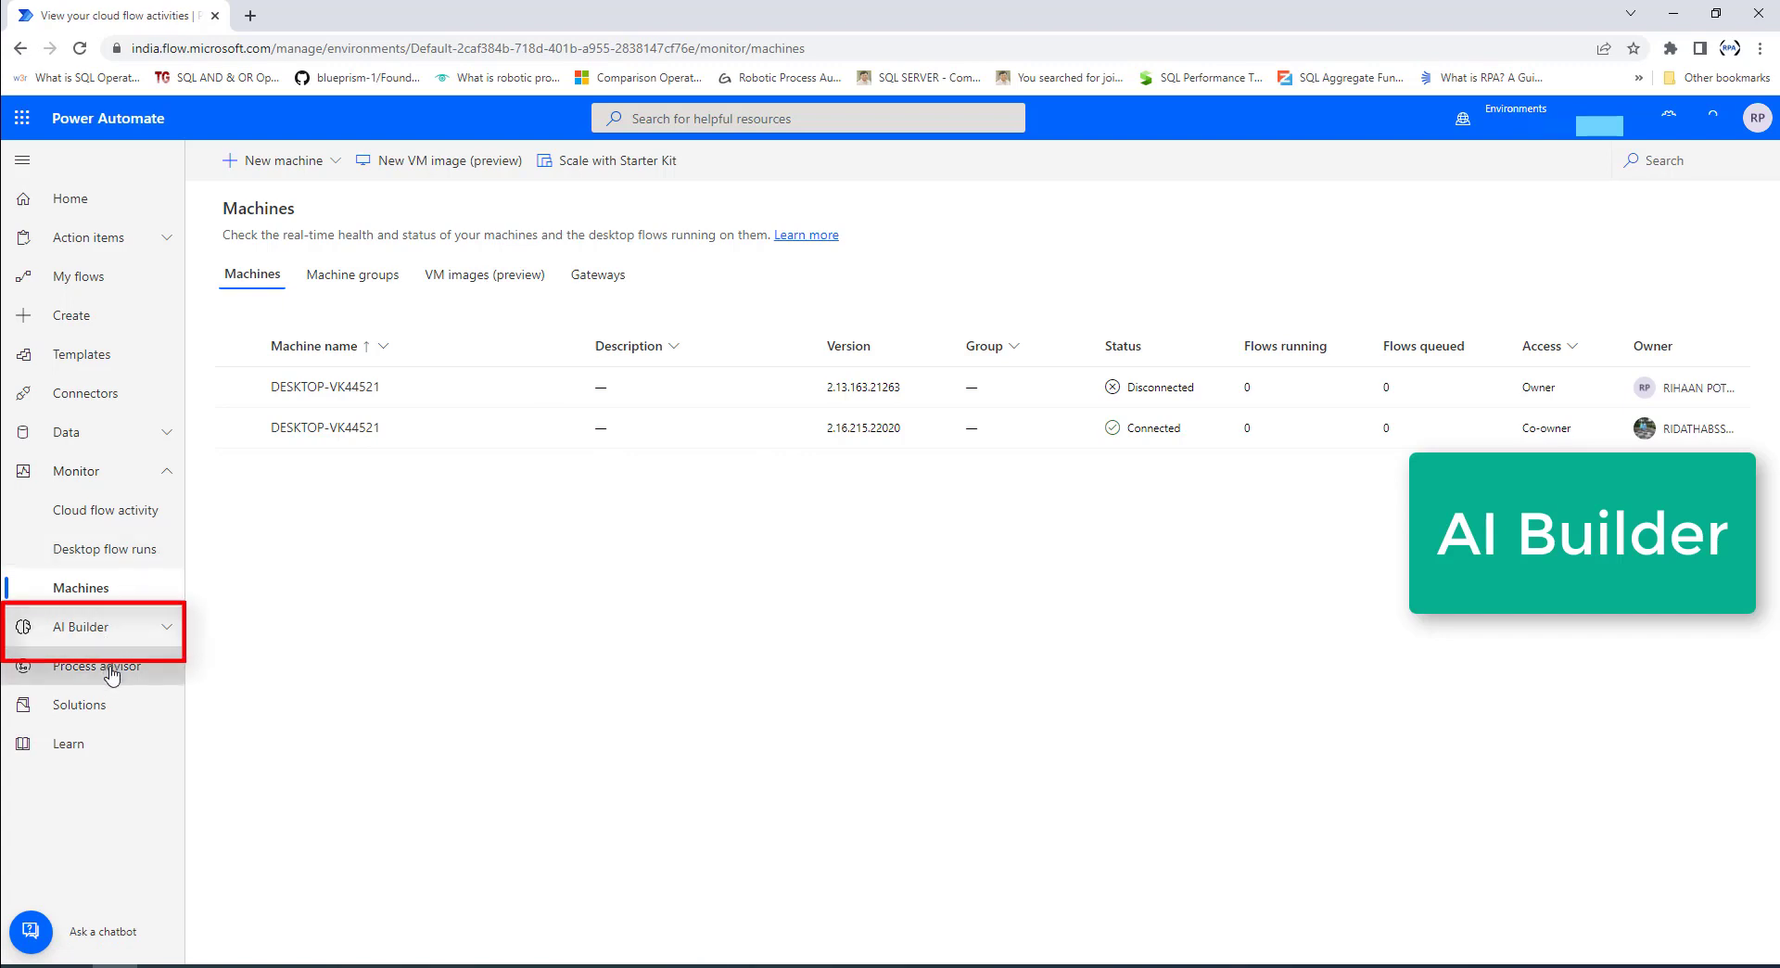
click(105, 628)
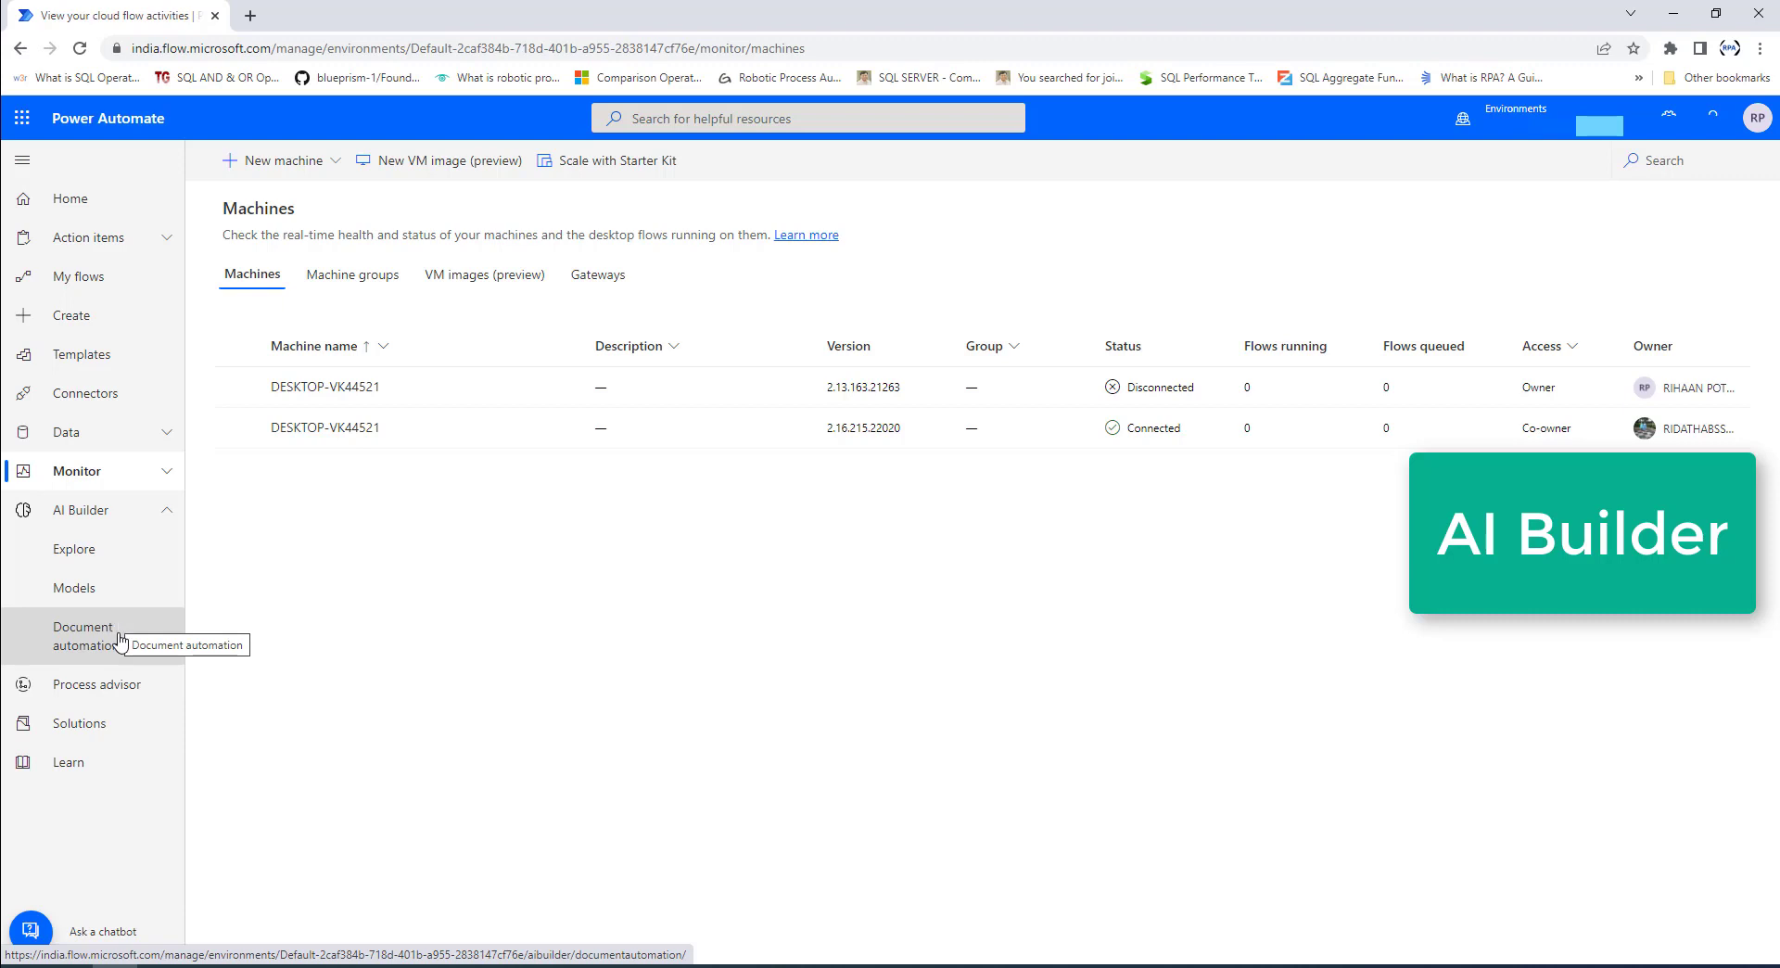
- View the empty AI Builder Models page, then go to Document automation
click(112, 587)
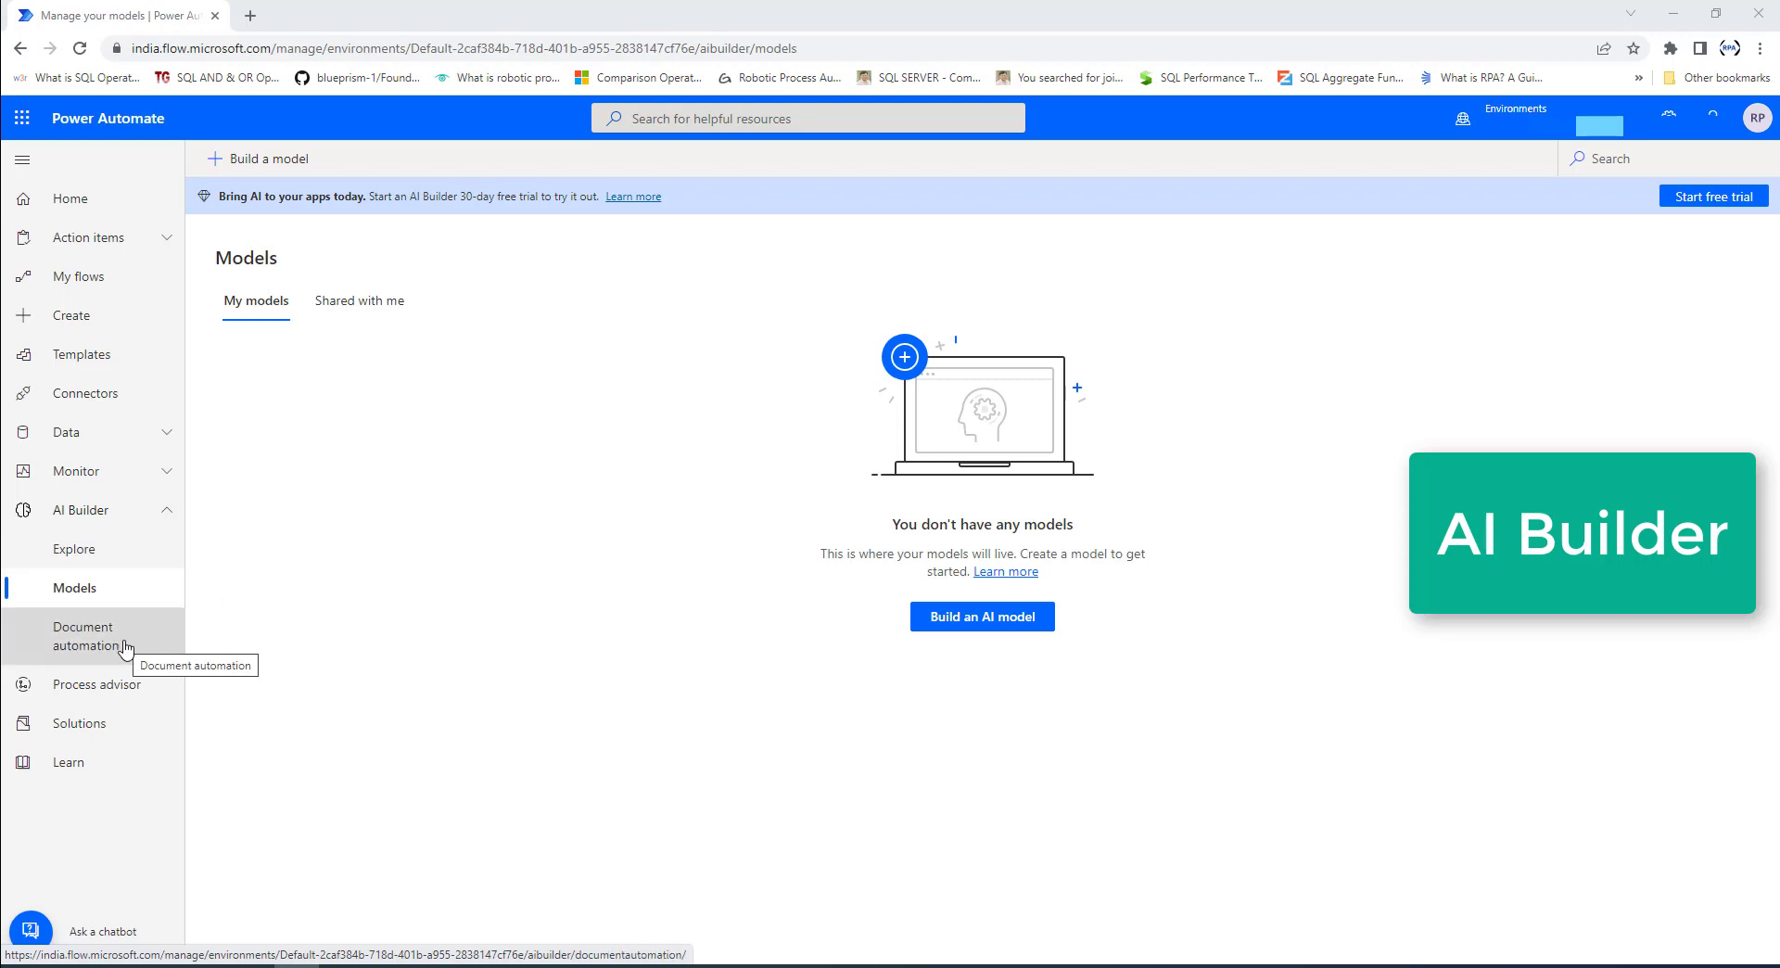
click(125, 639)
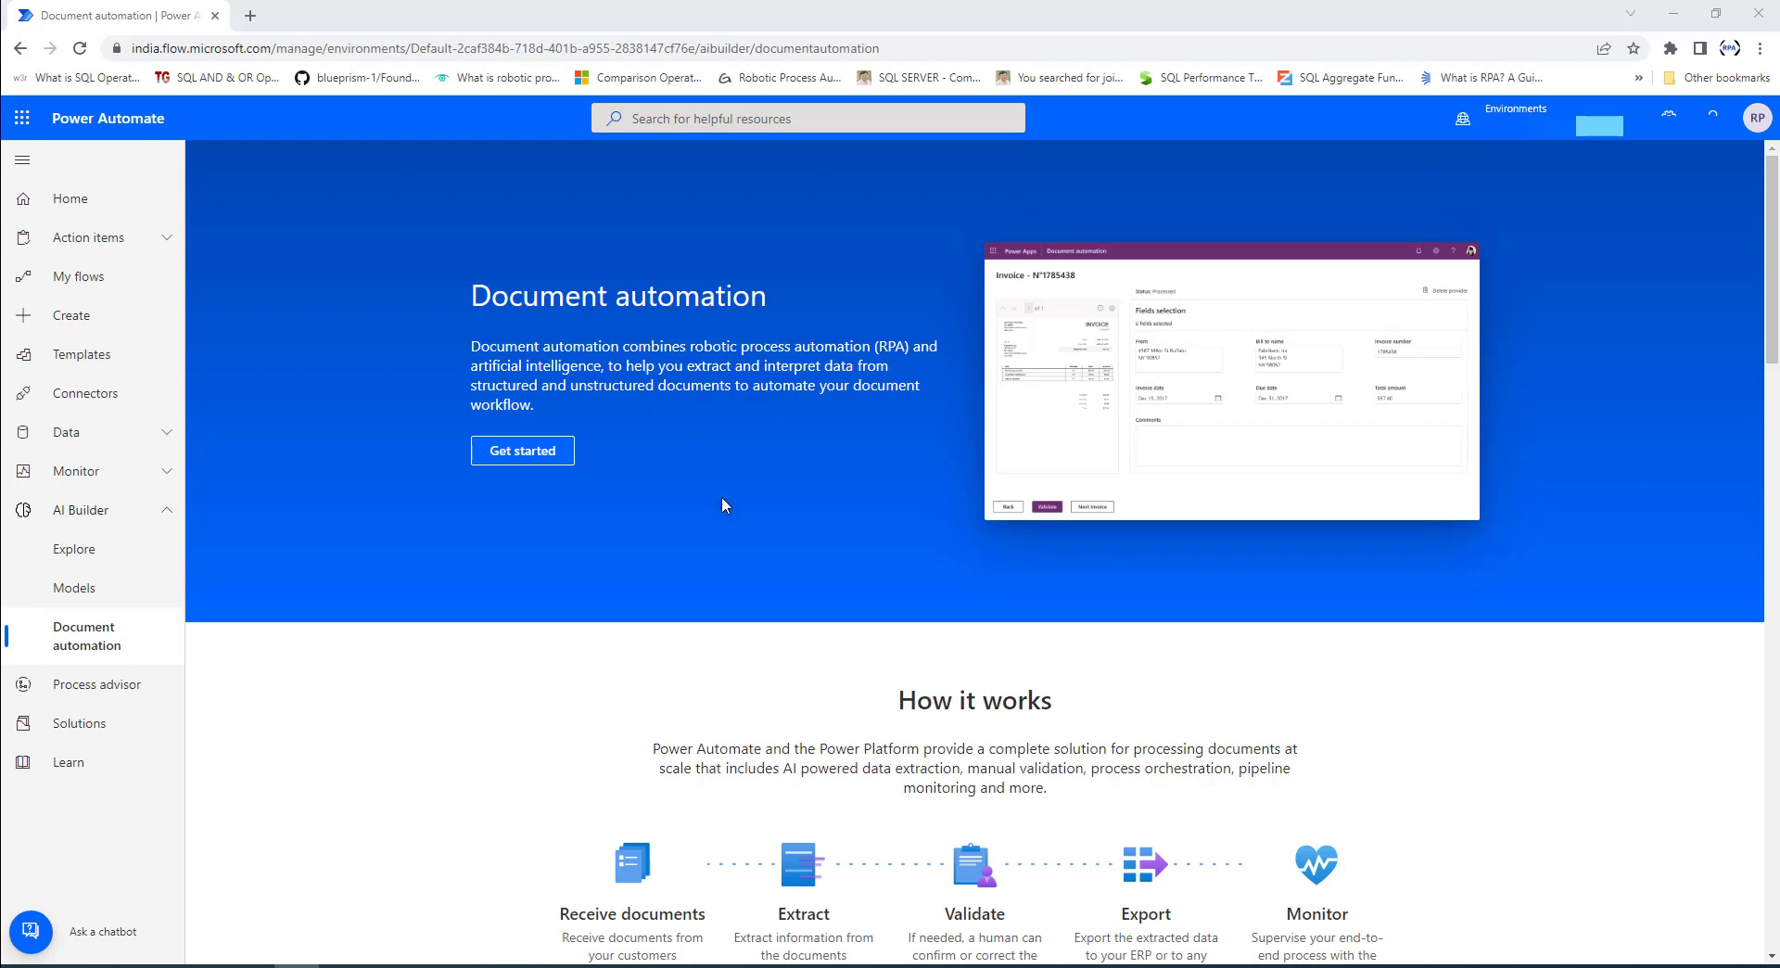
scroll(721, 497, down, 2)
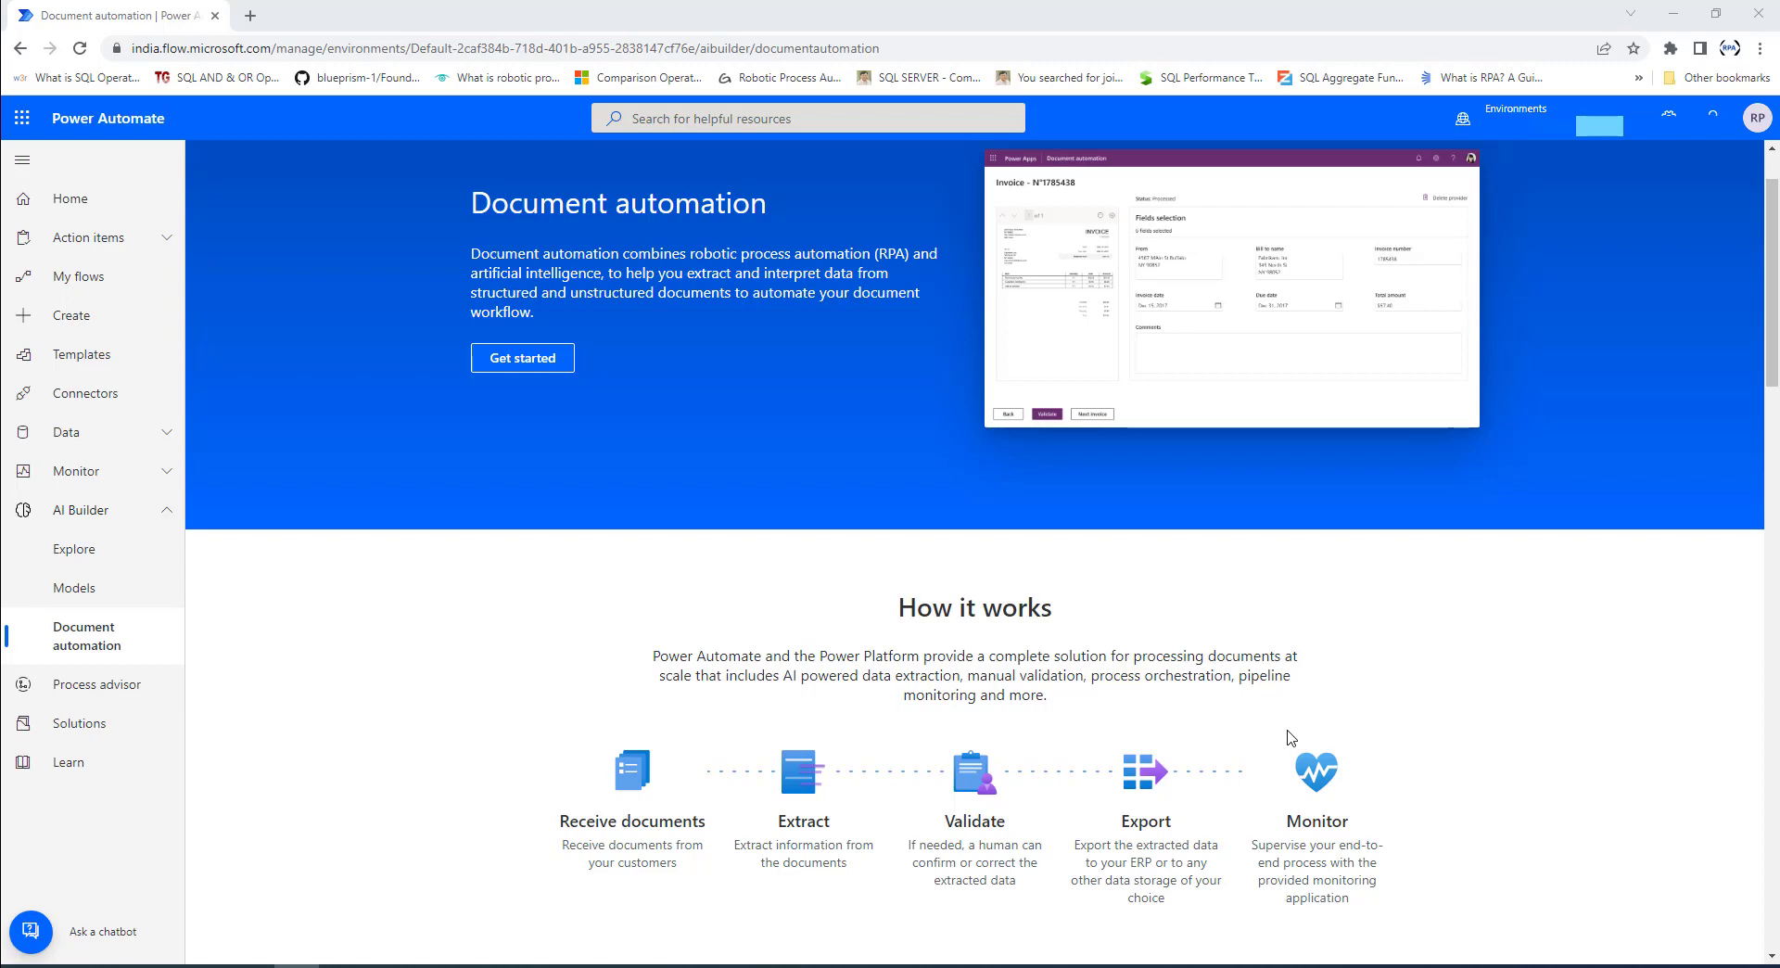
- Go to the Process advisor home page from the left menu
click(98, 684)
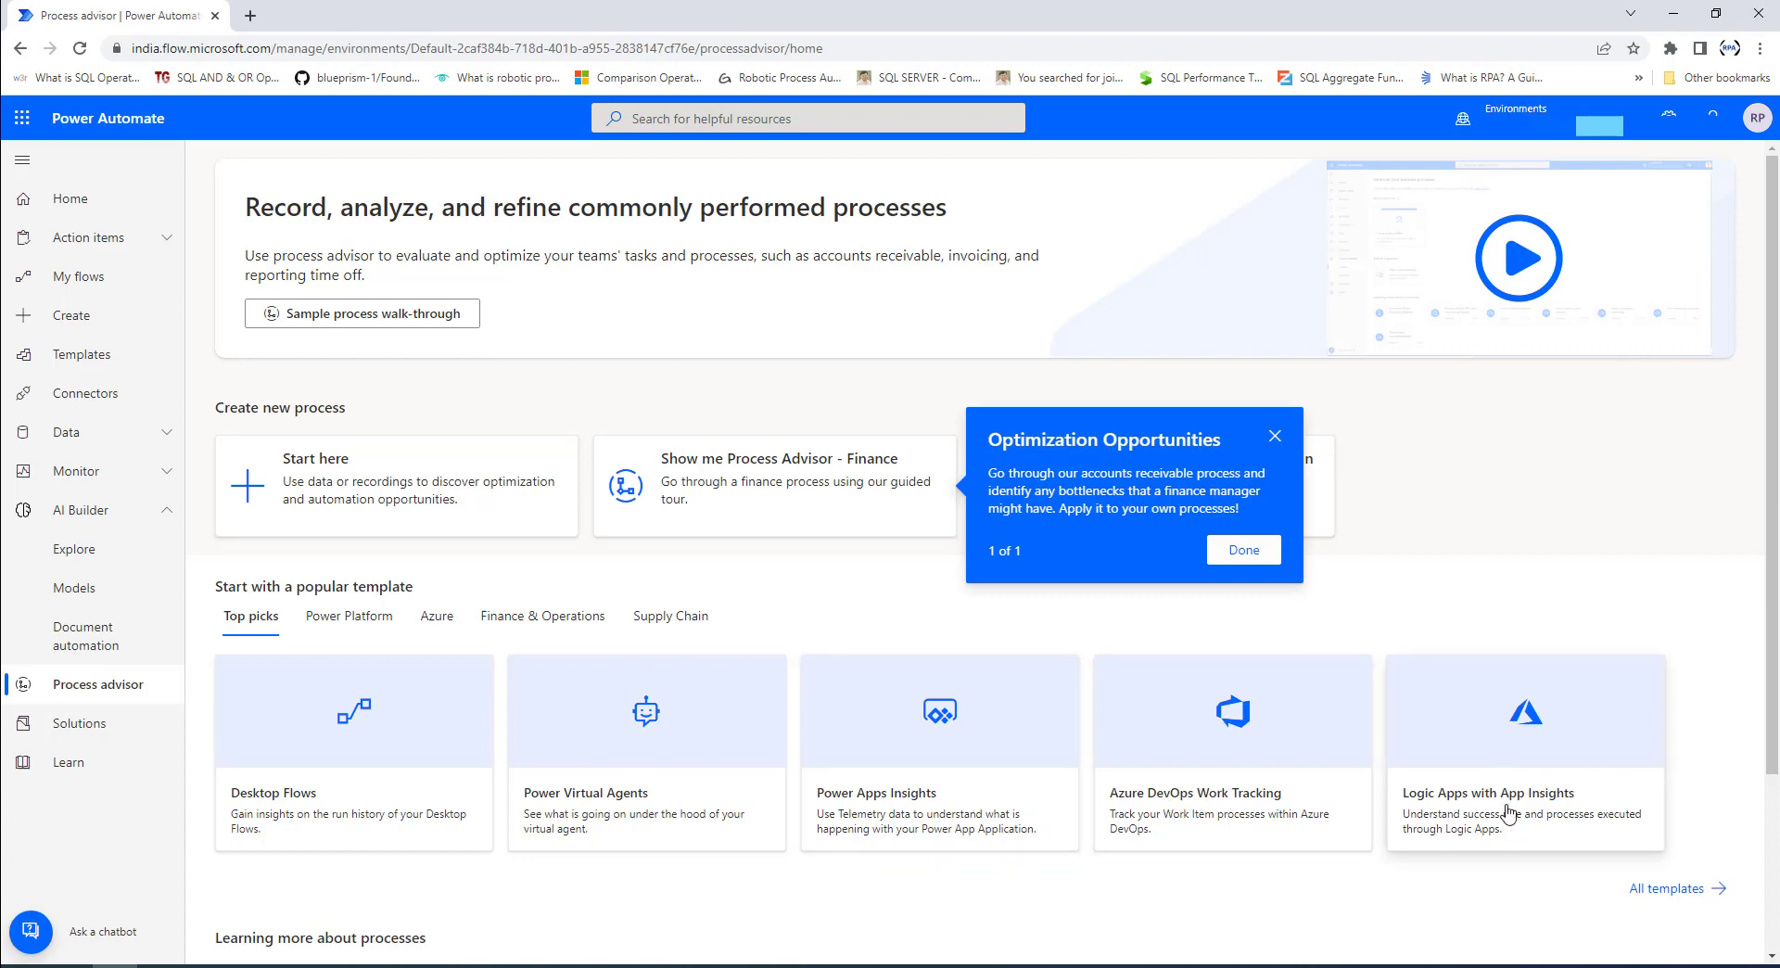
scroll(1252, 772, down, 3)
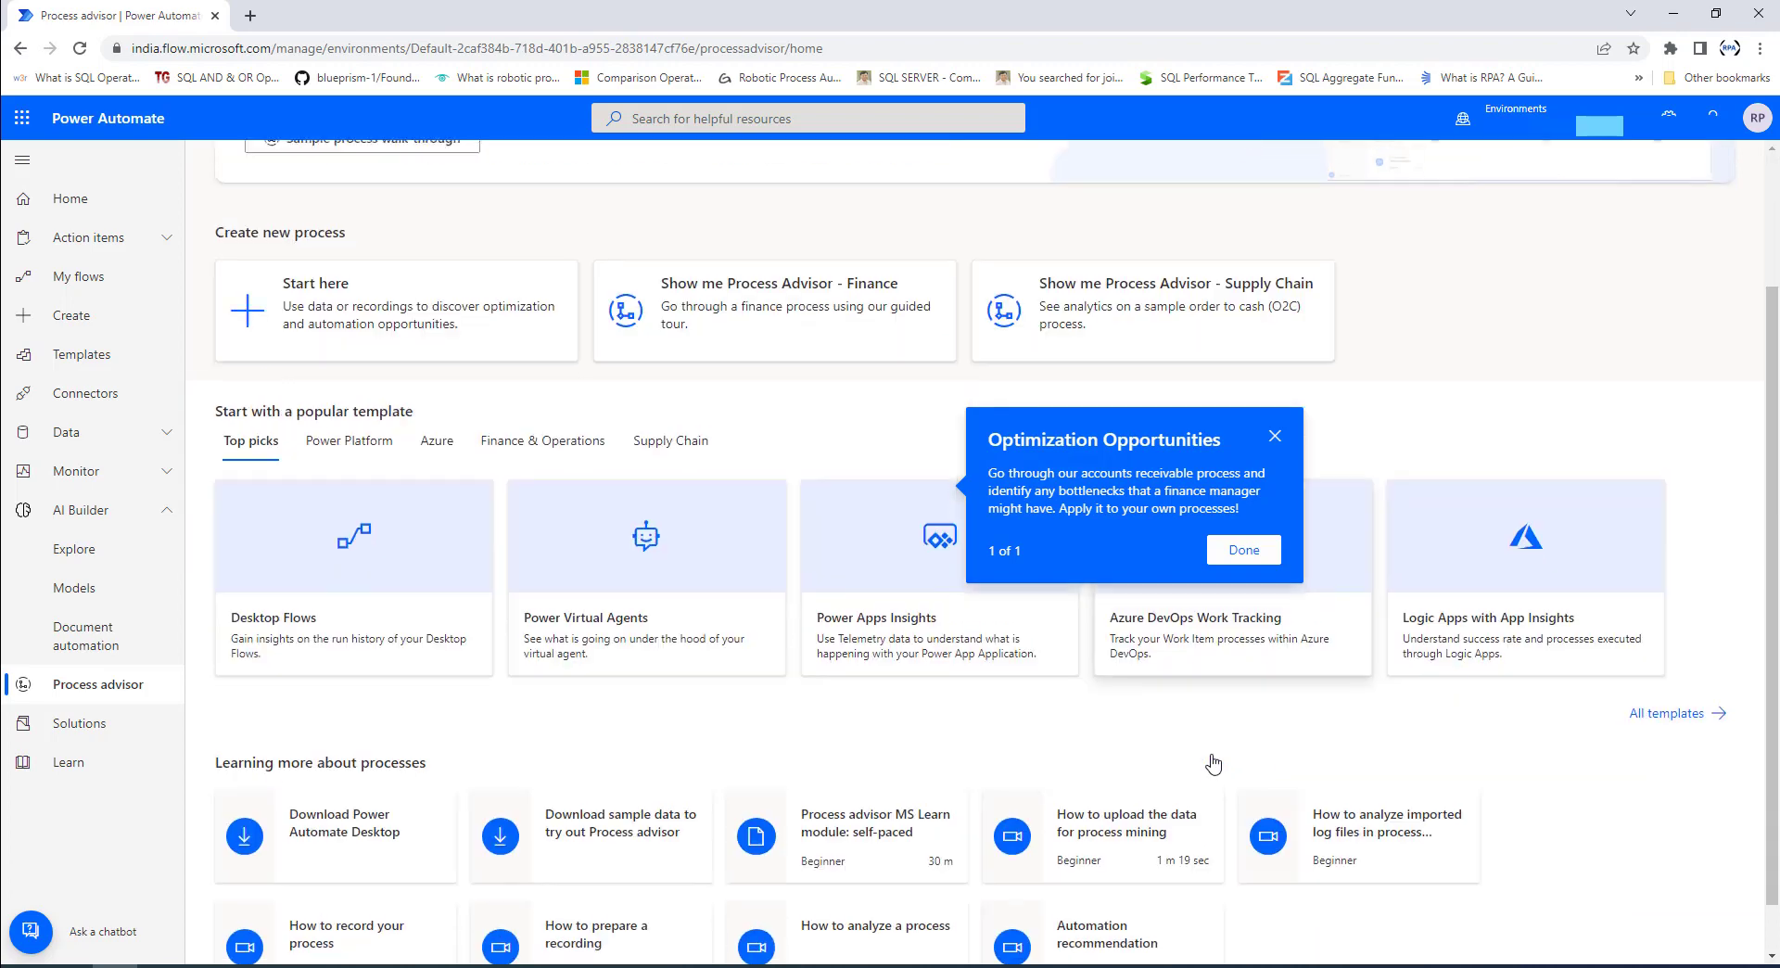
scroll(1224, 765, down, 1)
scroll(1215, 763, down, 1)
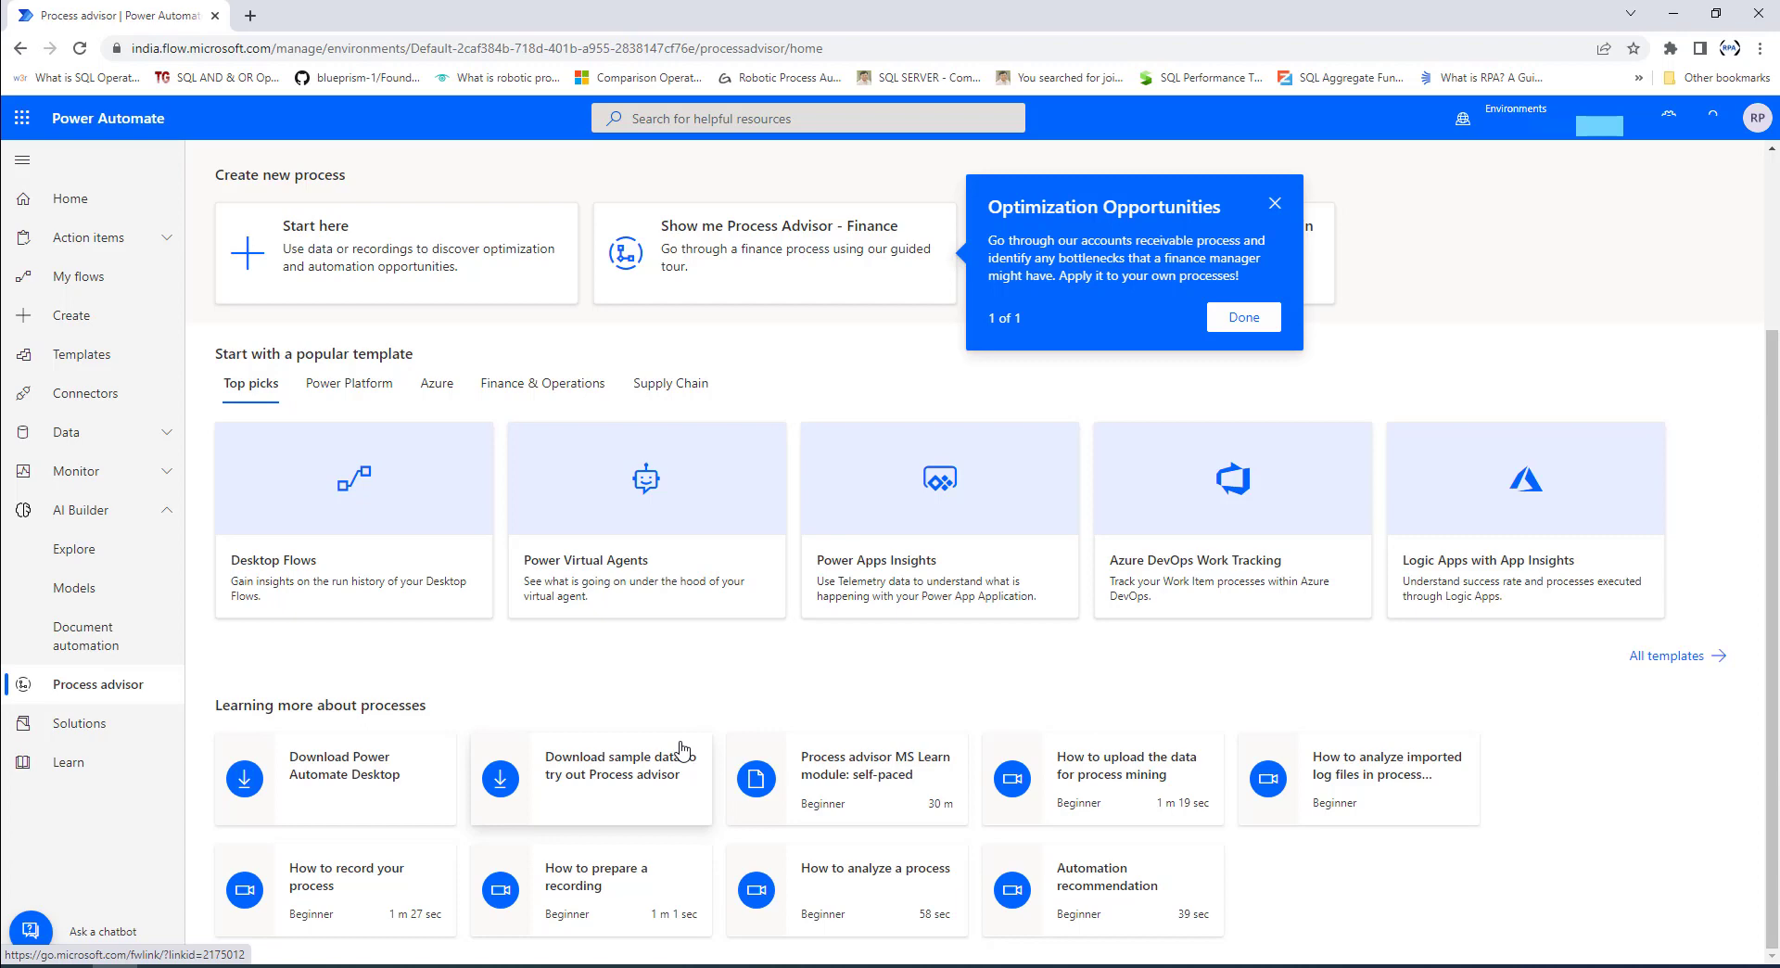
- Go to the Solutions page from the left navigation pane
click(125, 728)
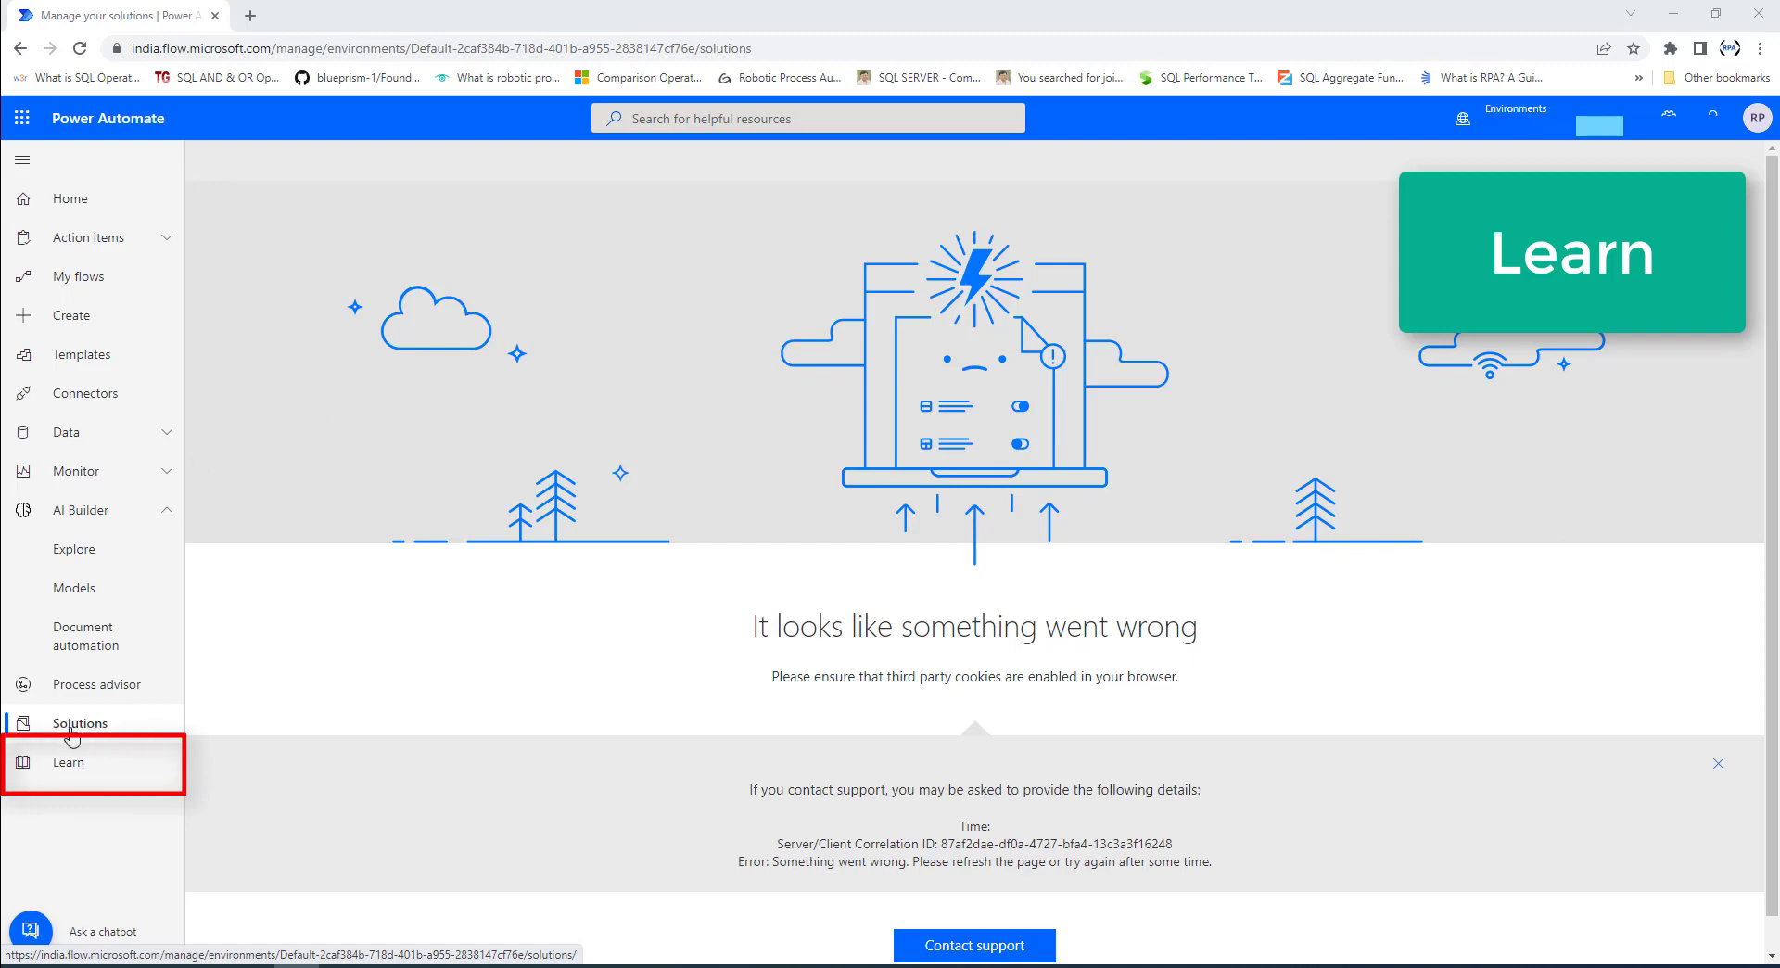
- Open the Power Automate documentation via Learn and highlight the ALM and approval flows headings
click(77, 773)
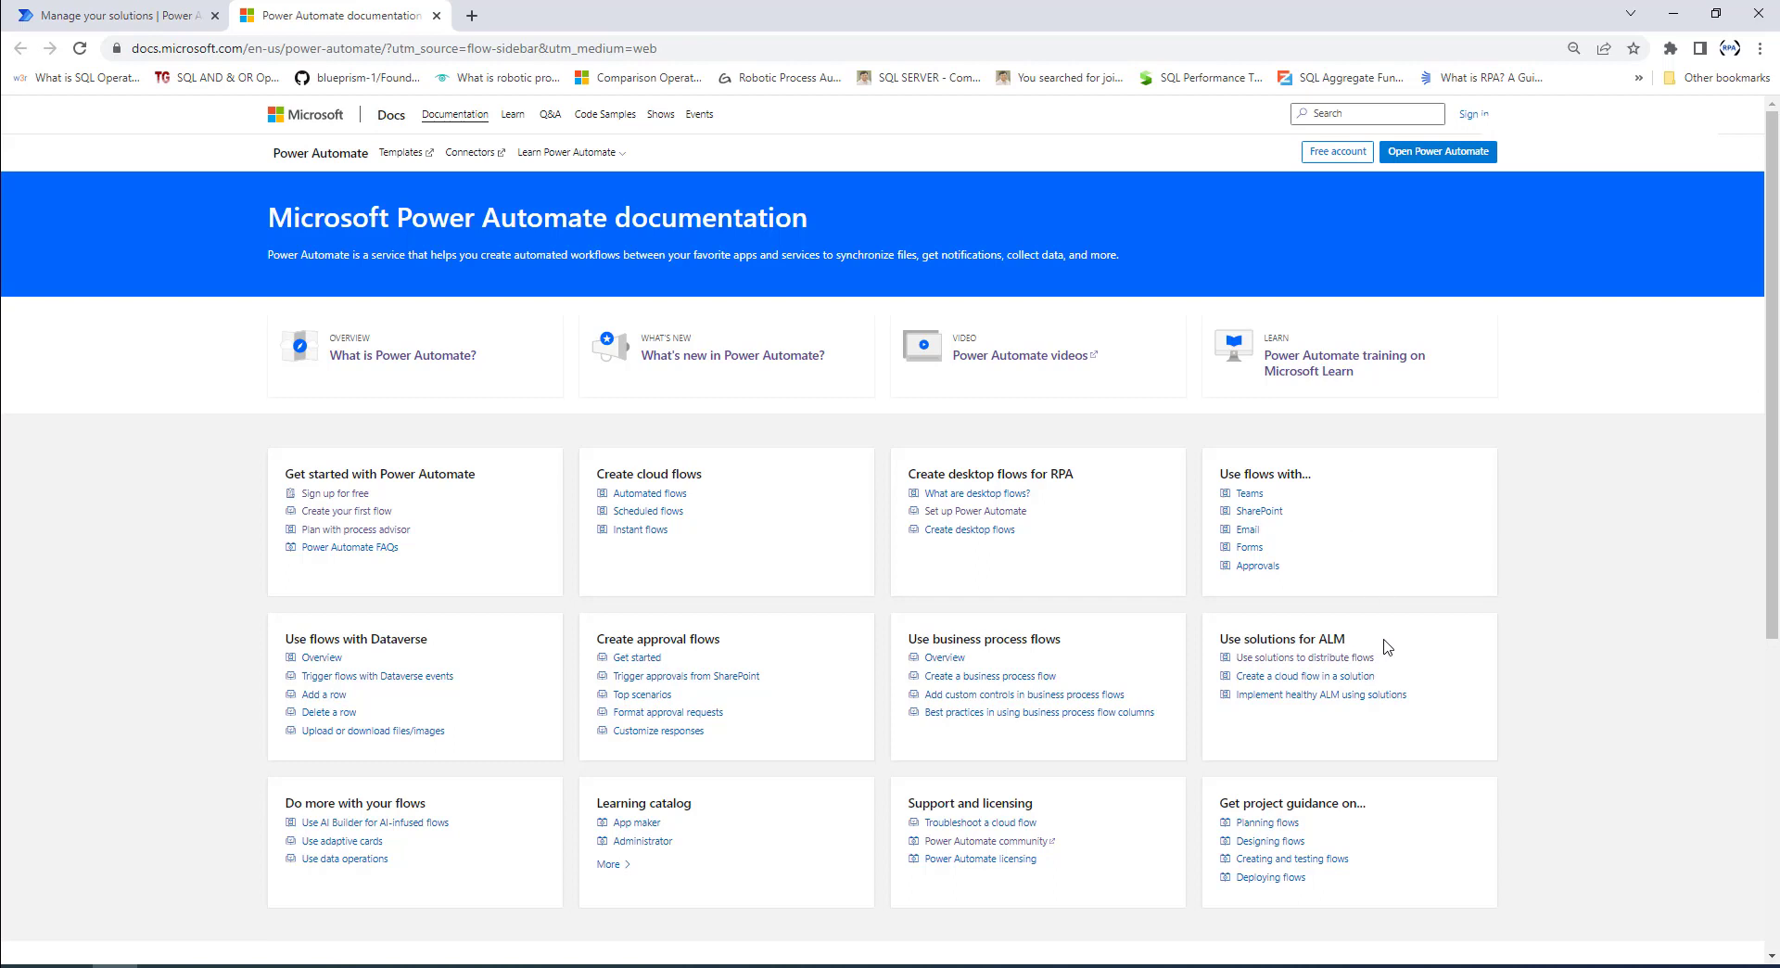
drag(1393, 640, 1210, 643)
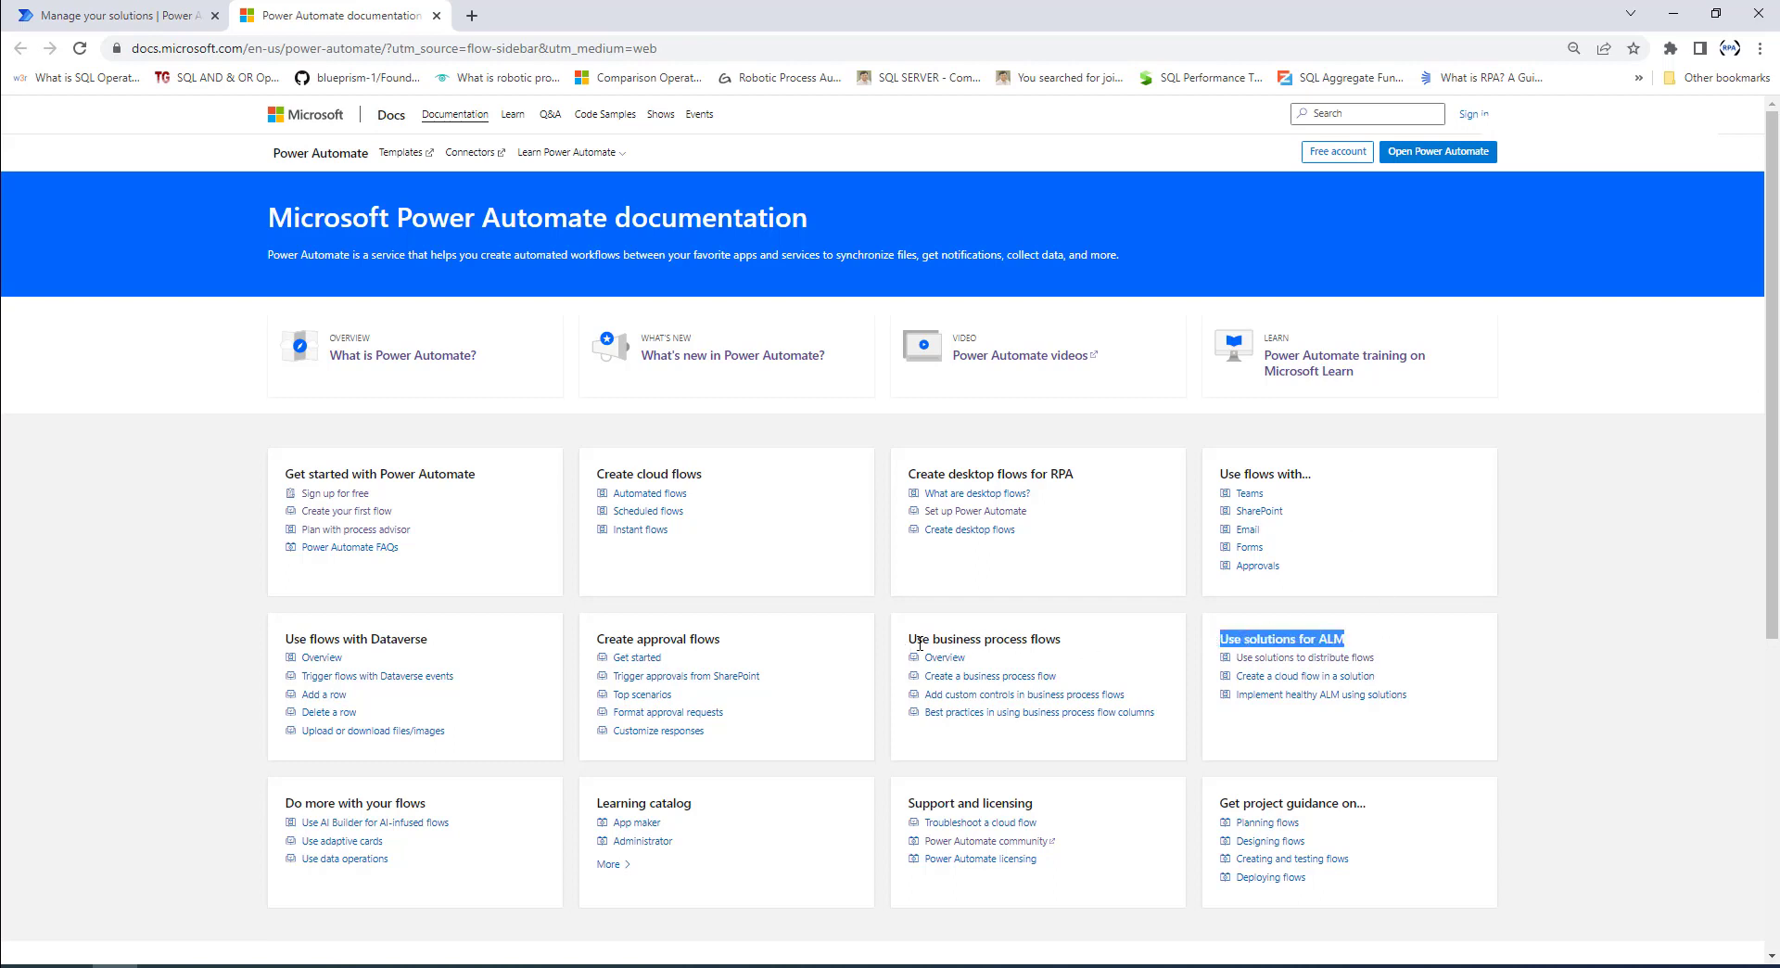
click(875, 638)
drag(875, 637, 918, 741)
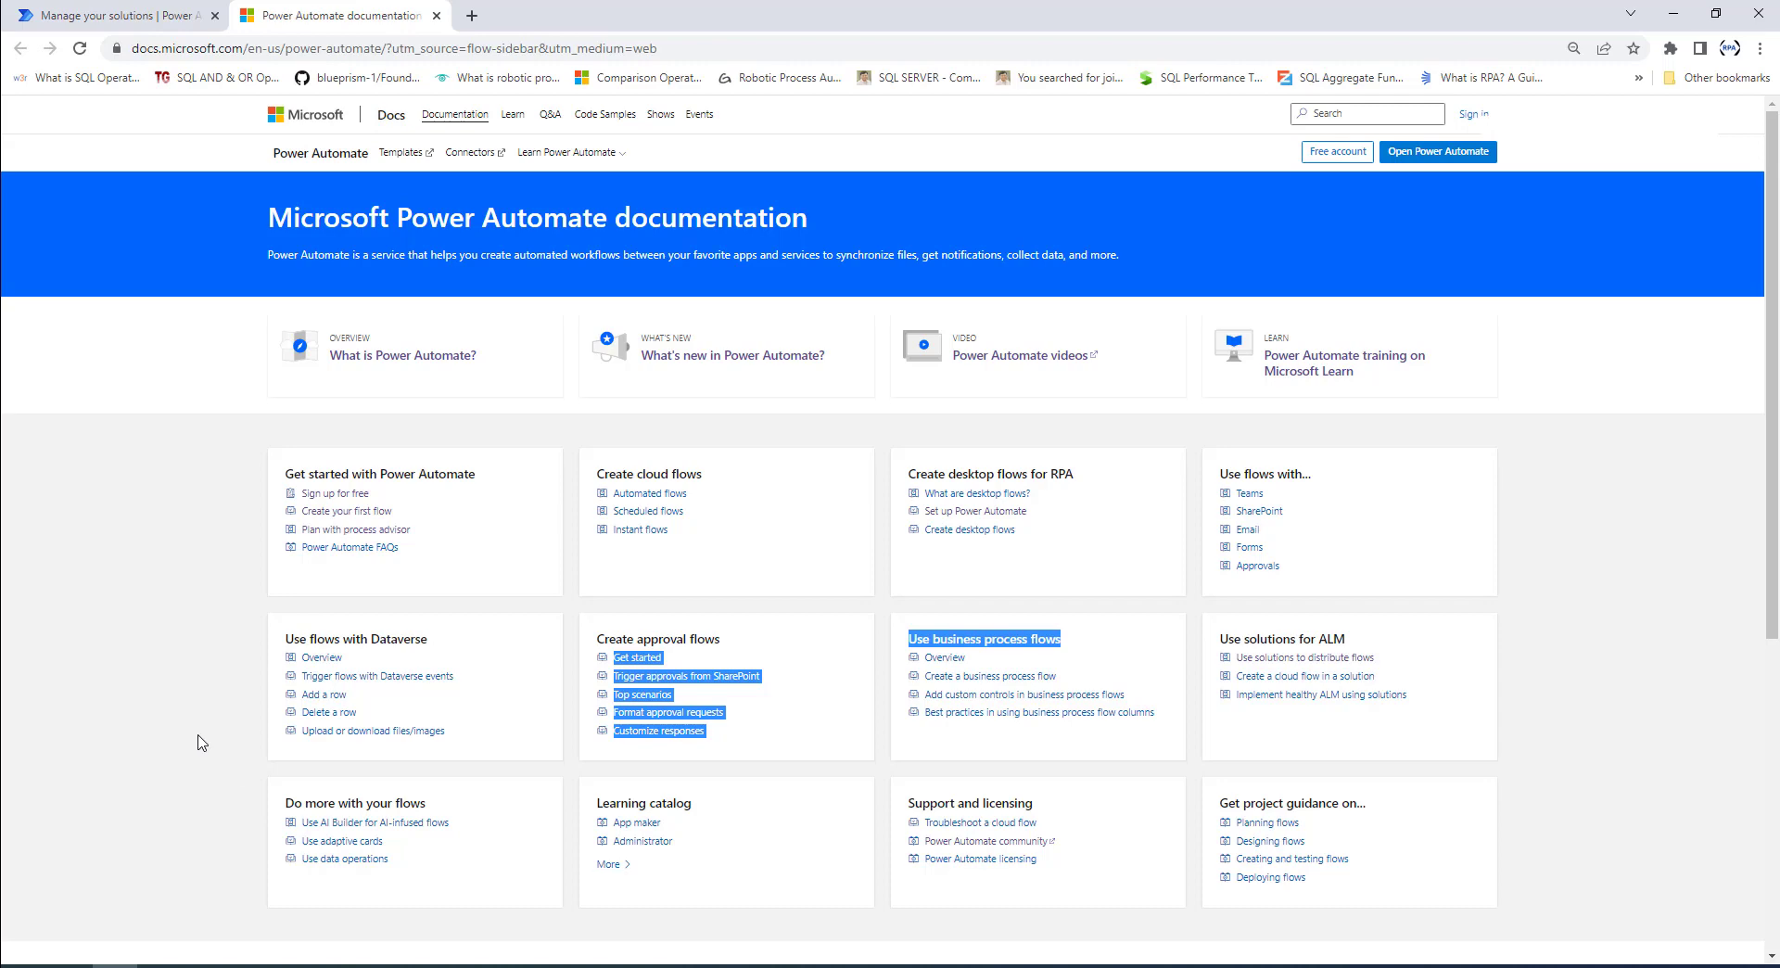
- Switch back to the browser tab showing the Power Automate home page
key(ctrl+shift+Tab)
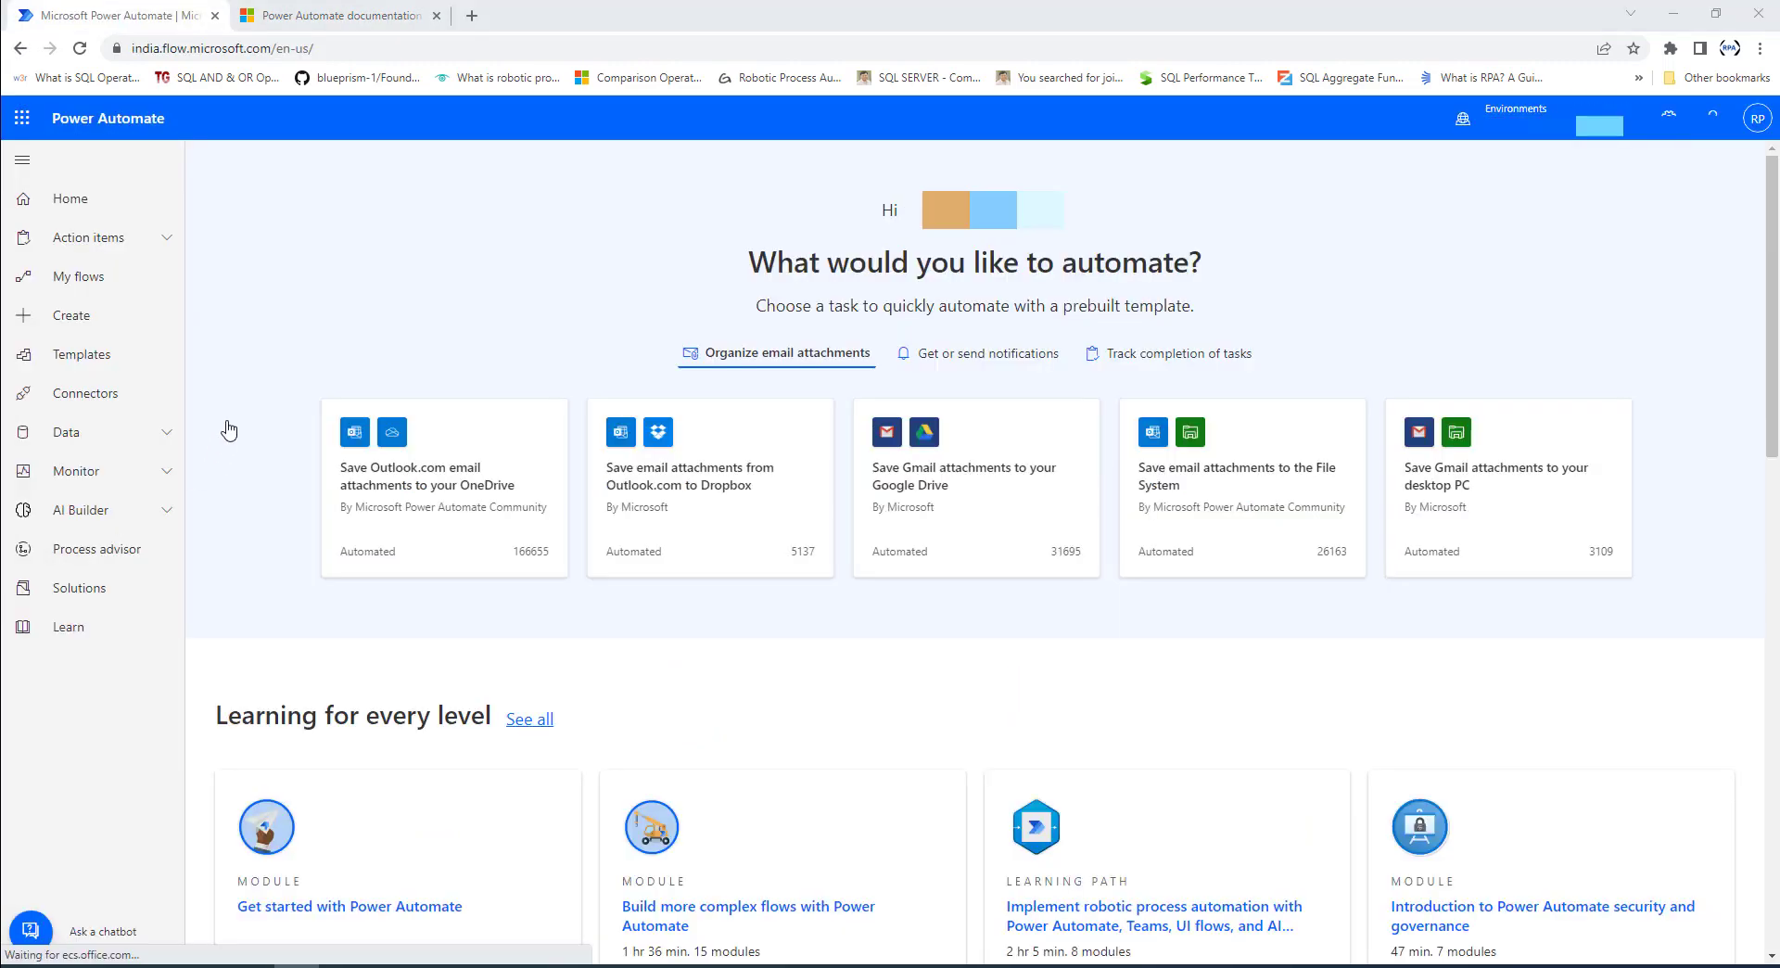